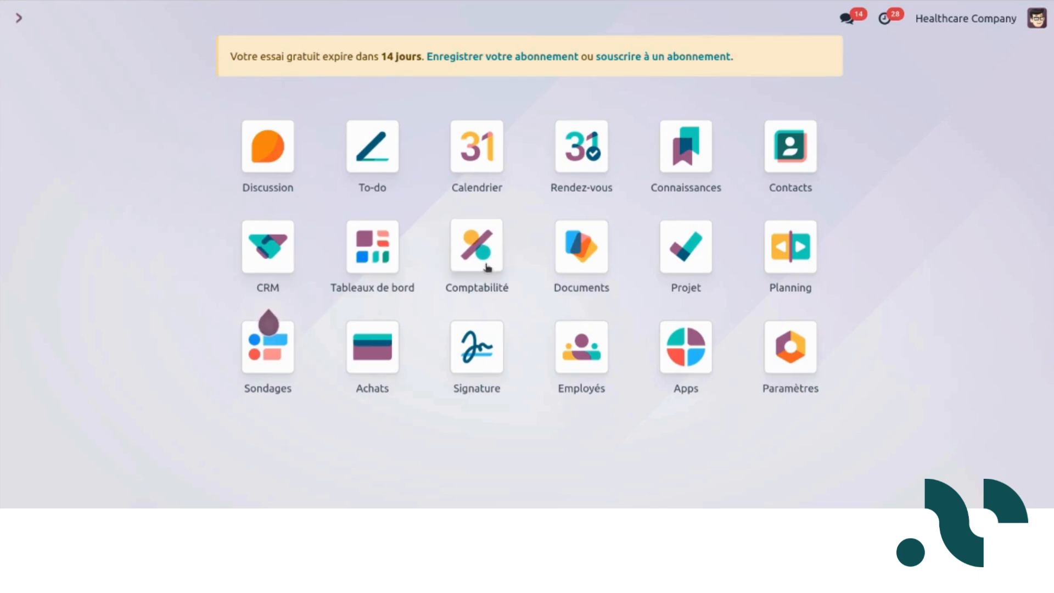
Open the Documents app at the Finance / Factures réceptionnées folder and hide the folder's details
{"action": "left_click", "coordinate": [583, 263]}
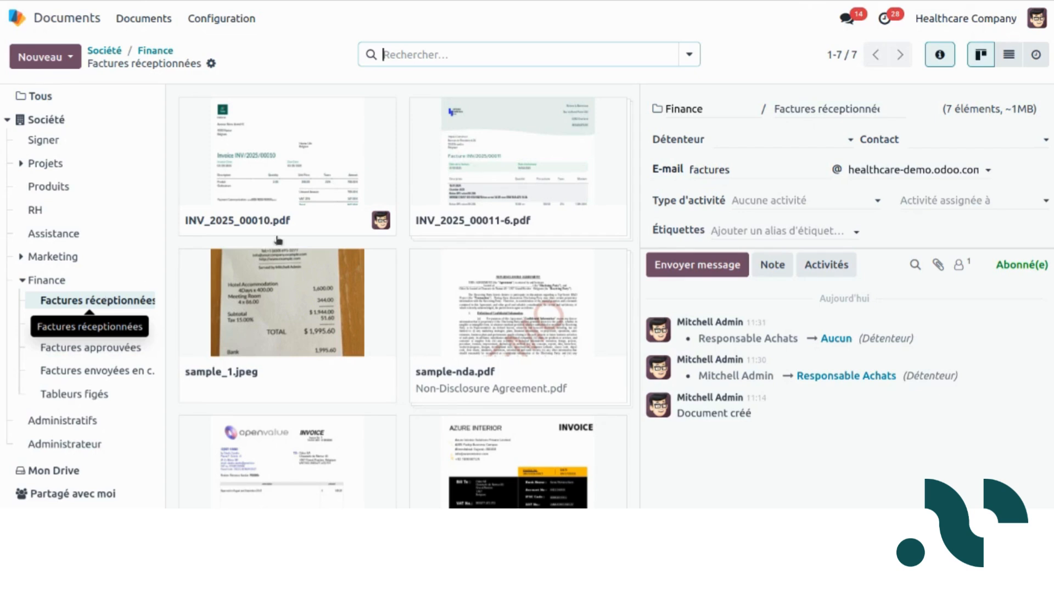
{"action": "left_click_drag", "start_coordinate": [781, 173], "coordinate": [670, 172]}
{"action": "left_click", "coordinate": [938, 56]}
{"action": "left_click", "coordinate": [939, 56]}
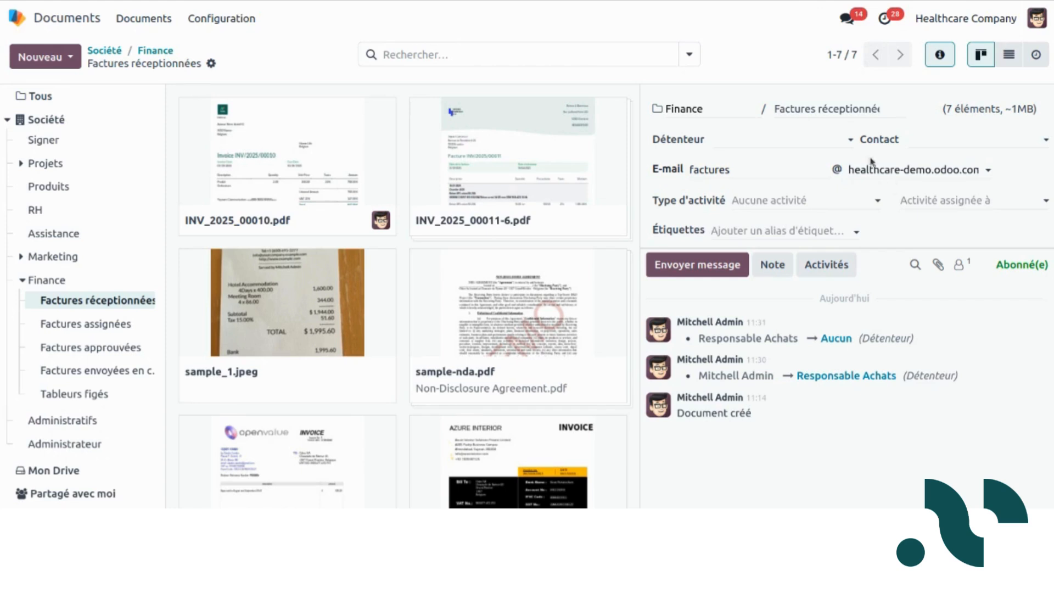
{"action": "left_click", "coordinate": [941, 54]}
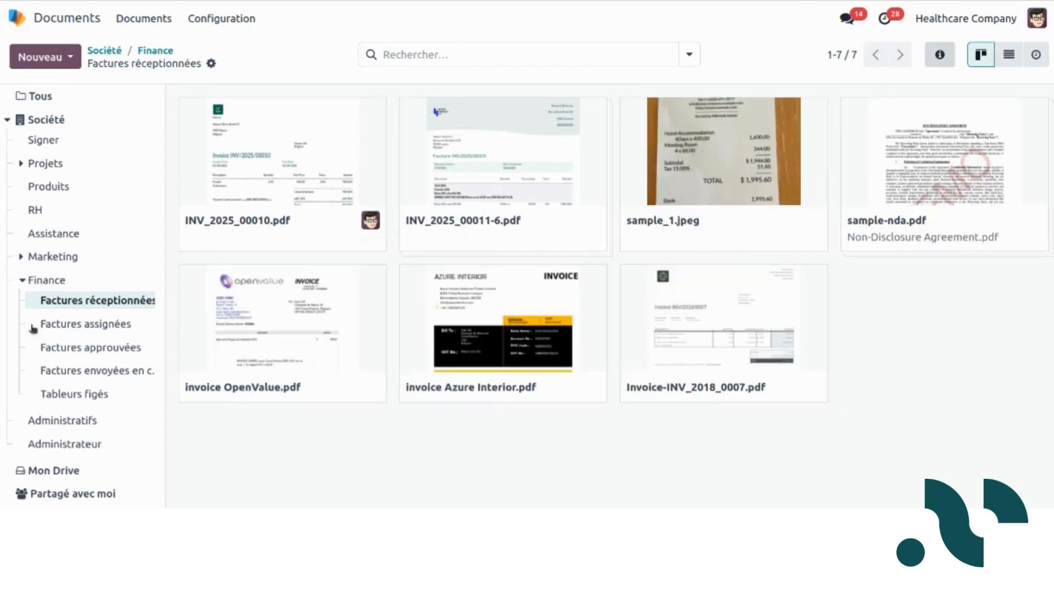
Look at the Factures approuvées folder, then preview INV_2025_00010.pdf in Factures réceptionnées to review its available actions
{"action": "left_click", "coordinate": [68, 351]}
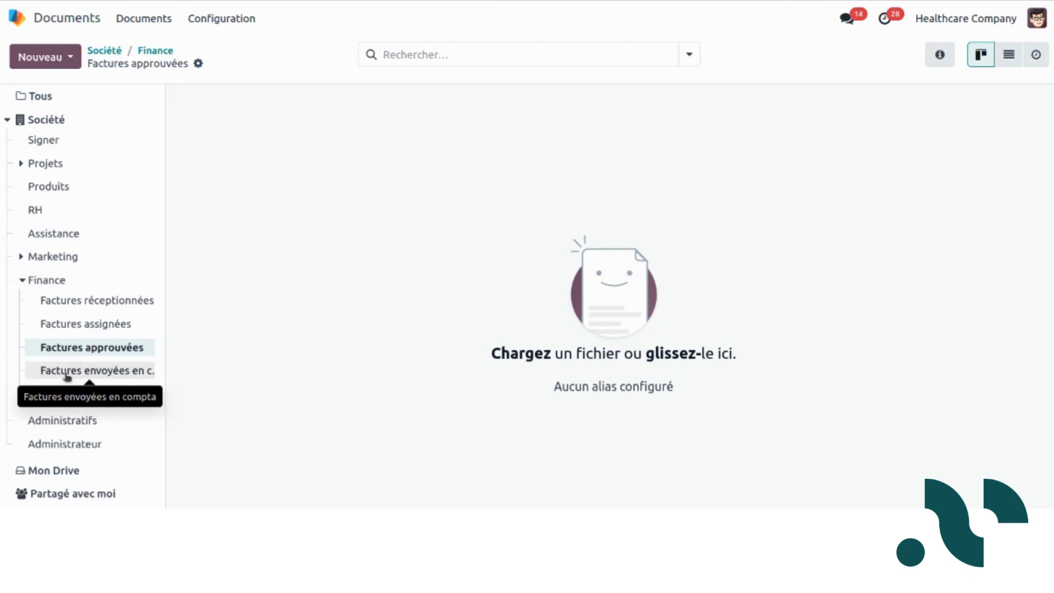
{"action": "left_click", "coordinate": [126, 298]}
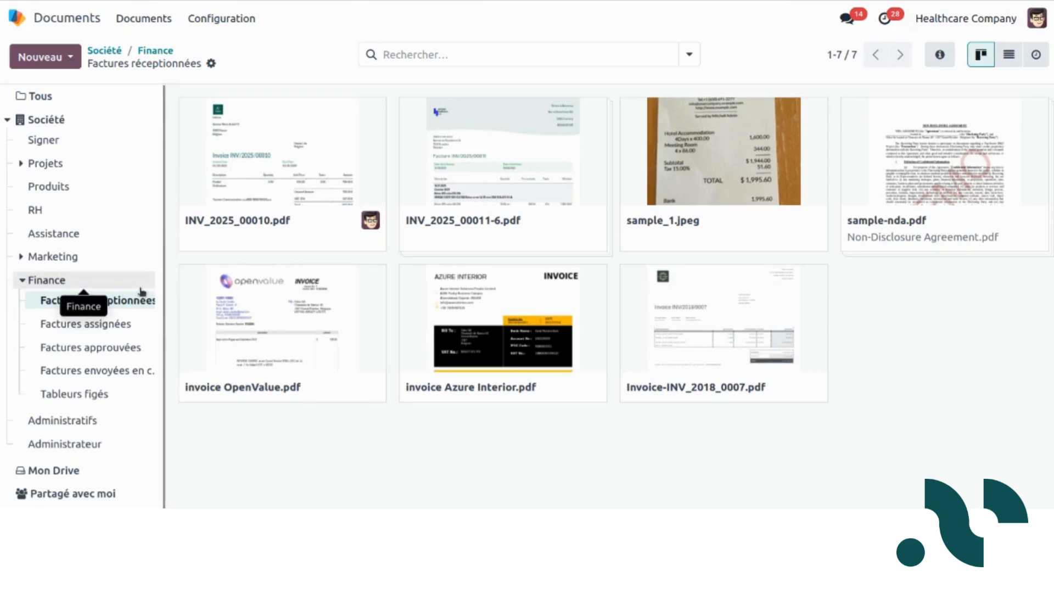
{"action": "left_click", "coordinate": [312, 159]}
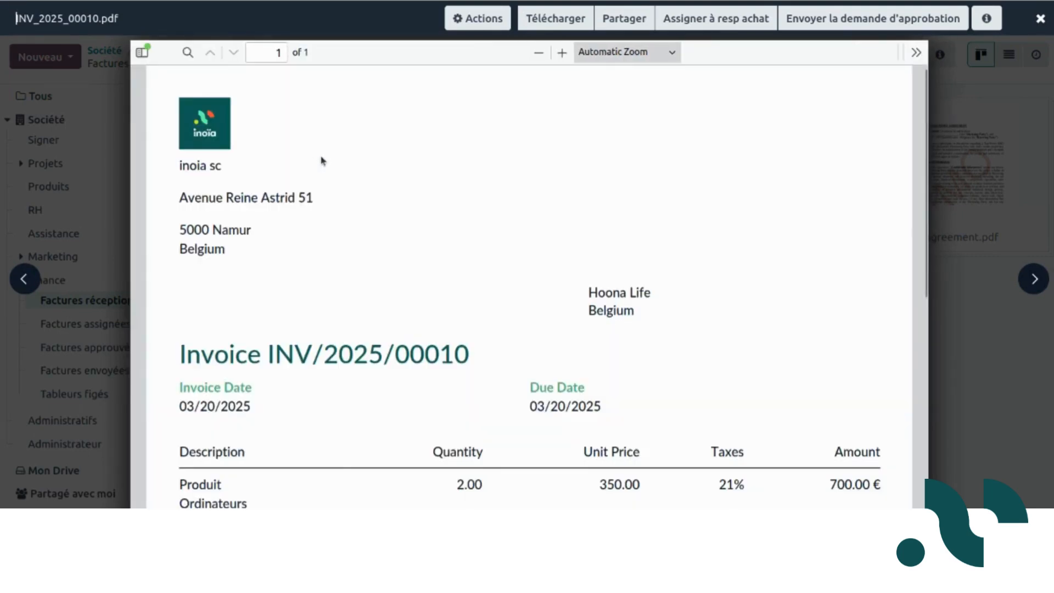
{"action": "left_click_drag", "start_coordinate": [927, 188], "coordinate": [893, 195]}
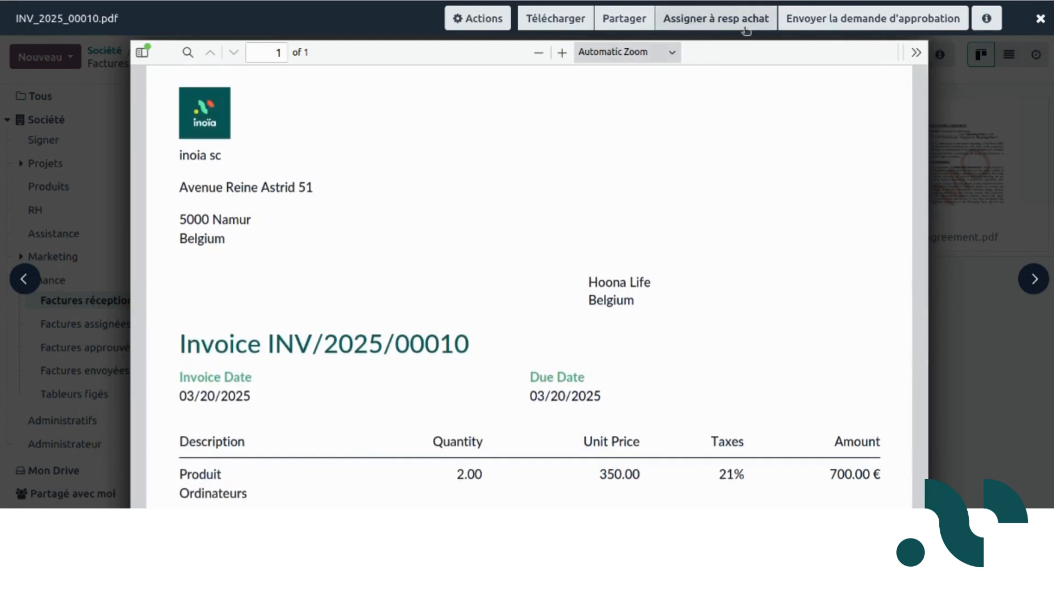
{"action": "left_click", "coordinate": [1039, 20]}
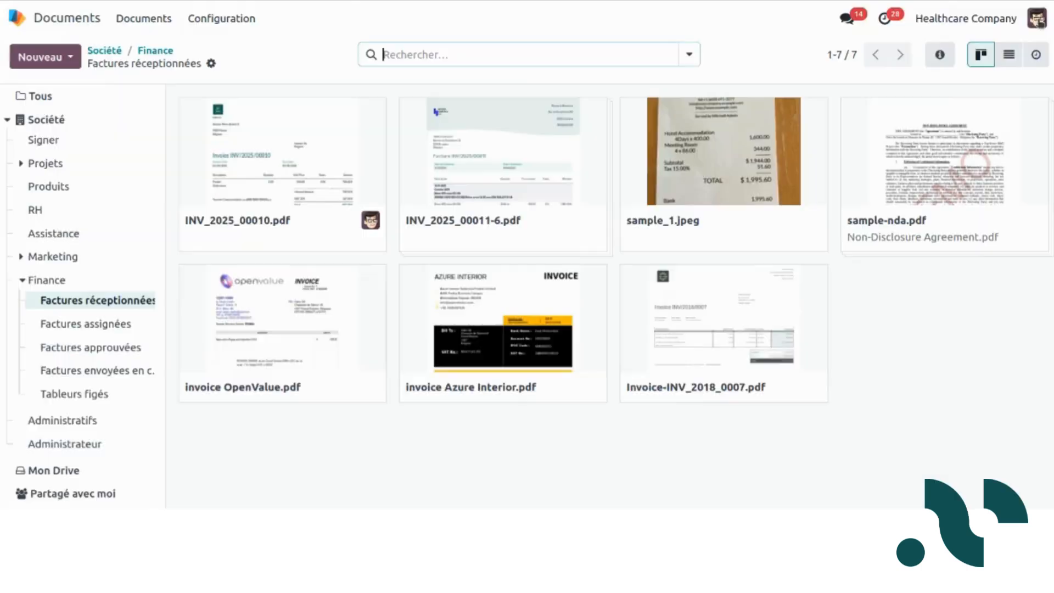
Enable the "Assigner à resp admin" action for documents in the Factures réceptionnées folder
{"action": "left_click", "coordinate": [212, 64]}
{"action": "left_click", "coordinate": [282, 275]}
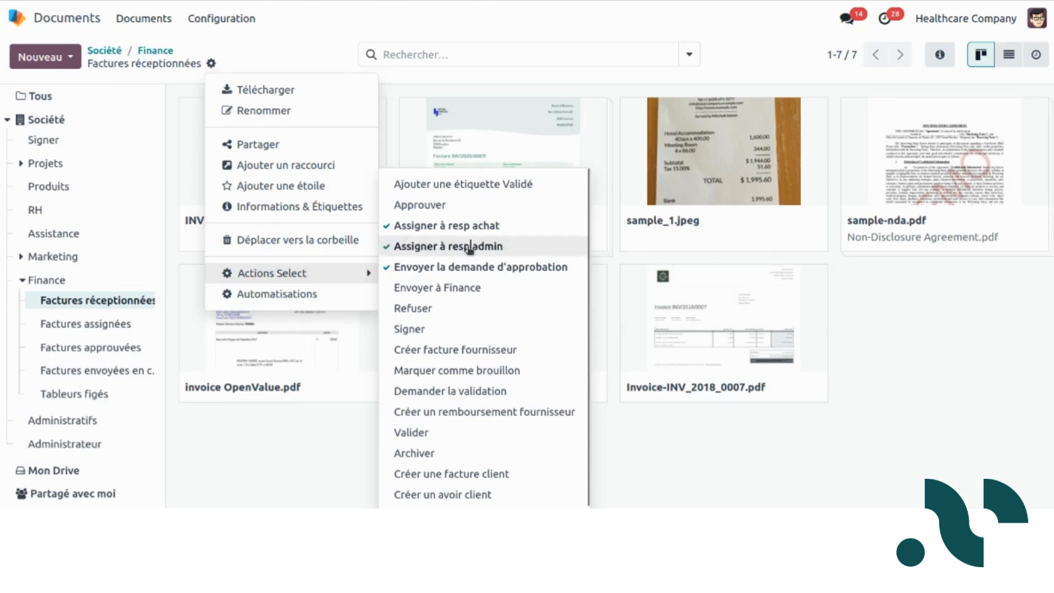
{"action": "left_click", "coordinate": [184, 156]}
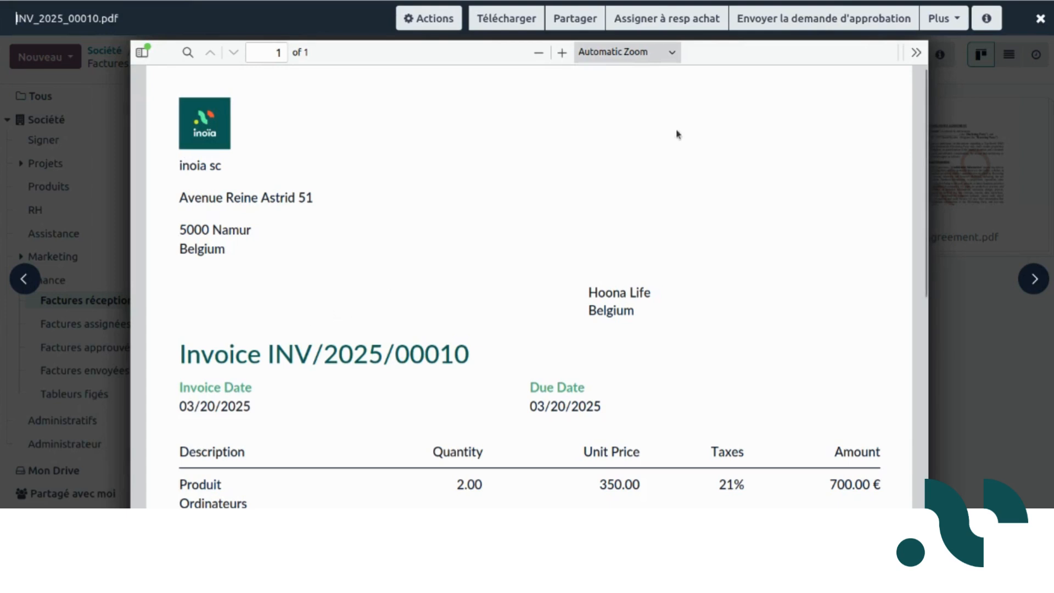
Assign INV_2025_00010.pdf and INV_2025_00011-6.pdf to the purchasing manager with the "Assigner à resp achat" action
{"action": "left_click", "coordinate": [942, 24]}
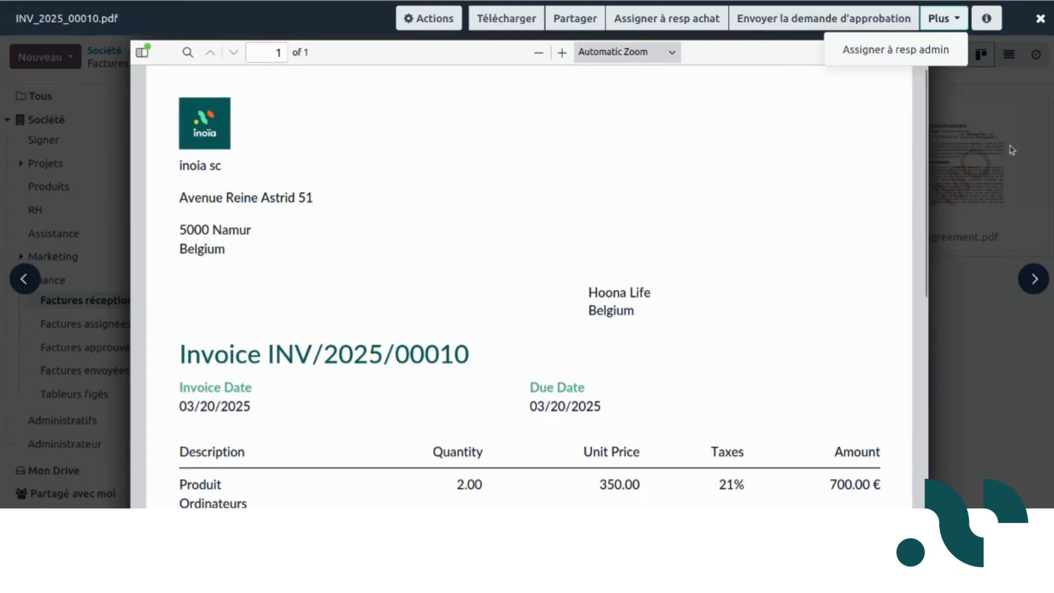
{"action": "left_click_drag", "start_coordinate": [925, 157], "coordinate": [842, 113]}
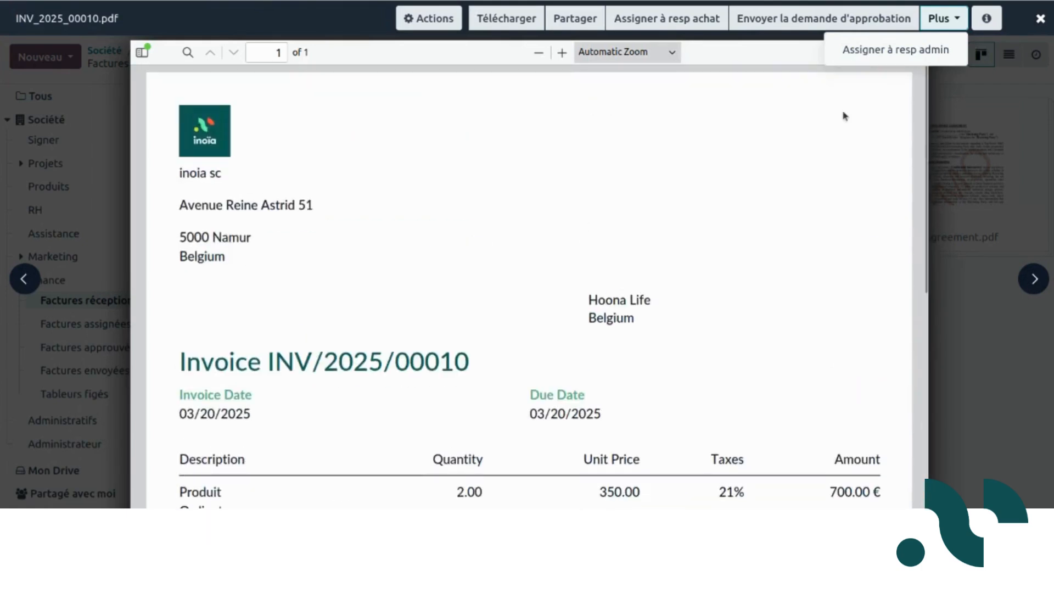
{"action": "left_click", "coordinate": [686, 21]}
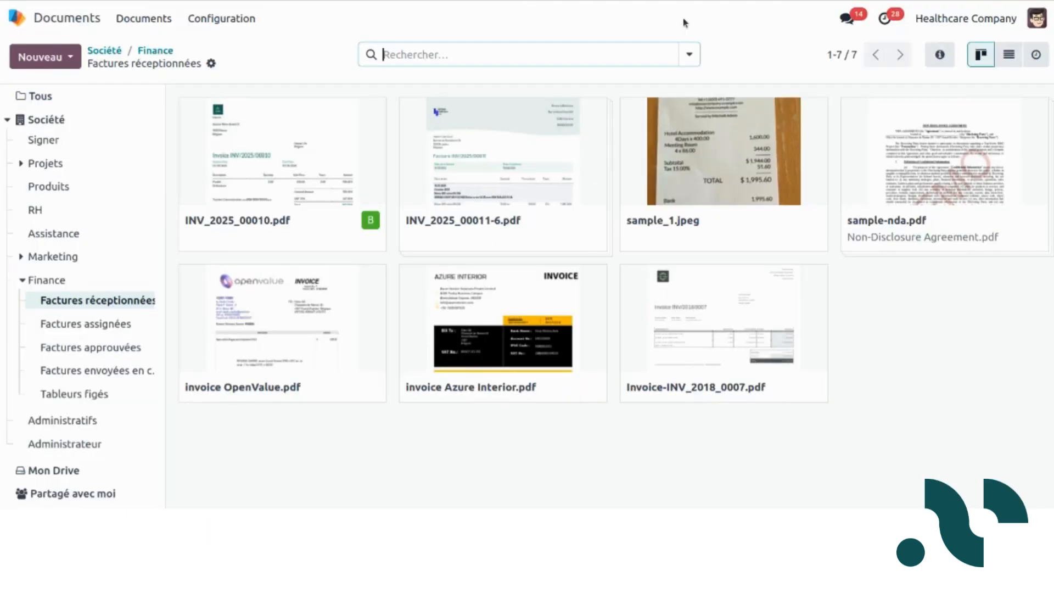
{"action": "mouse_move", "coordinate": [371, 227]}
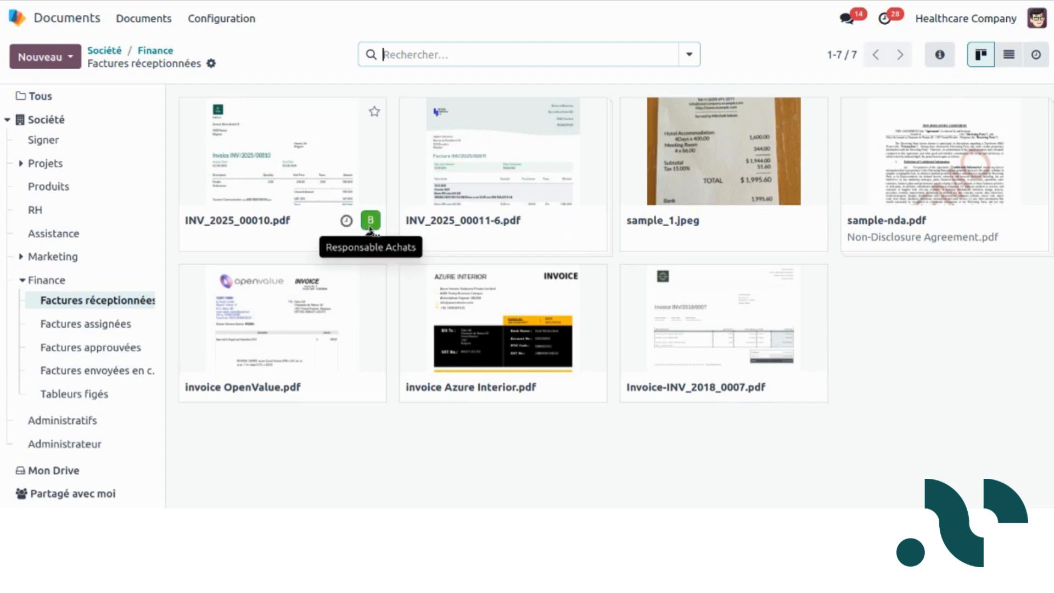
{"action": "left_click", "coordinate": [549, 192]}
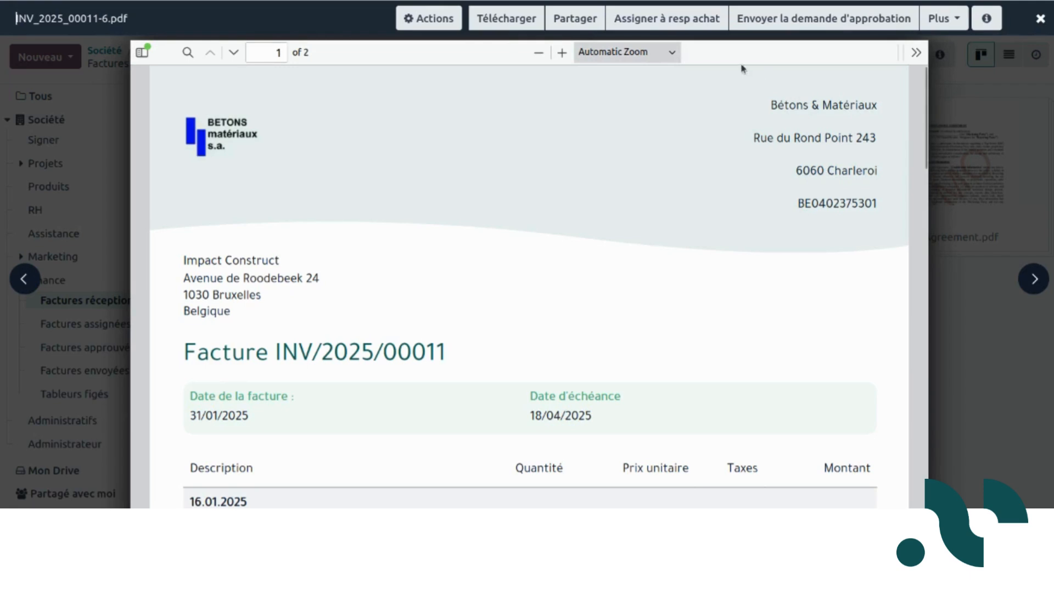
{"action": "left_click", "coordinate": [684, 19]}
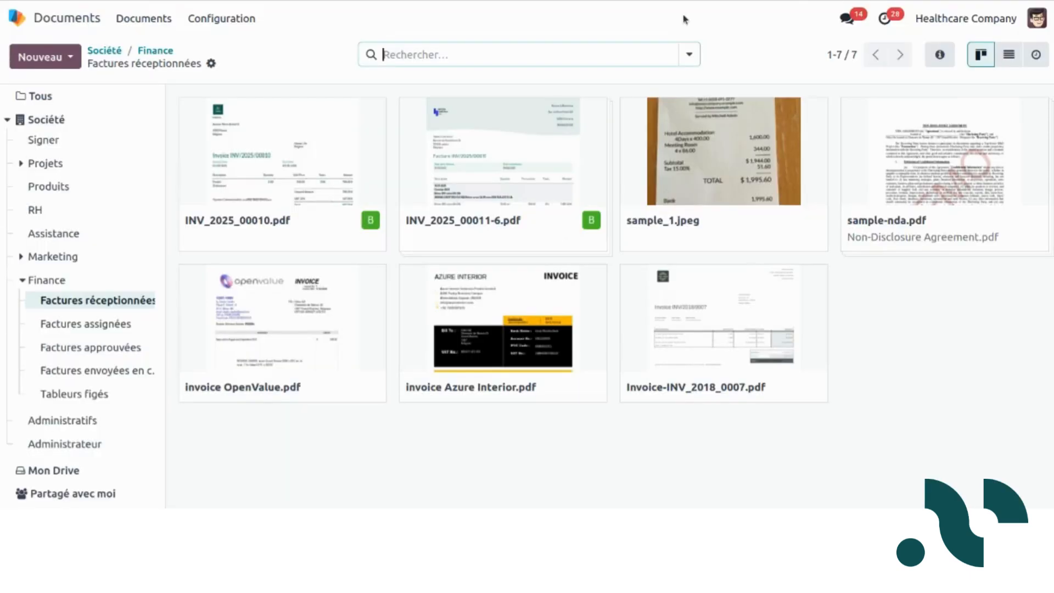
Assign the sample_1.jpeg receipt to the administrative manager with the "Assigner à resp admin" action
{"action": "left_click", "coordinate": [718, 155]}
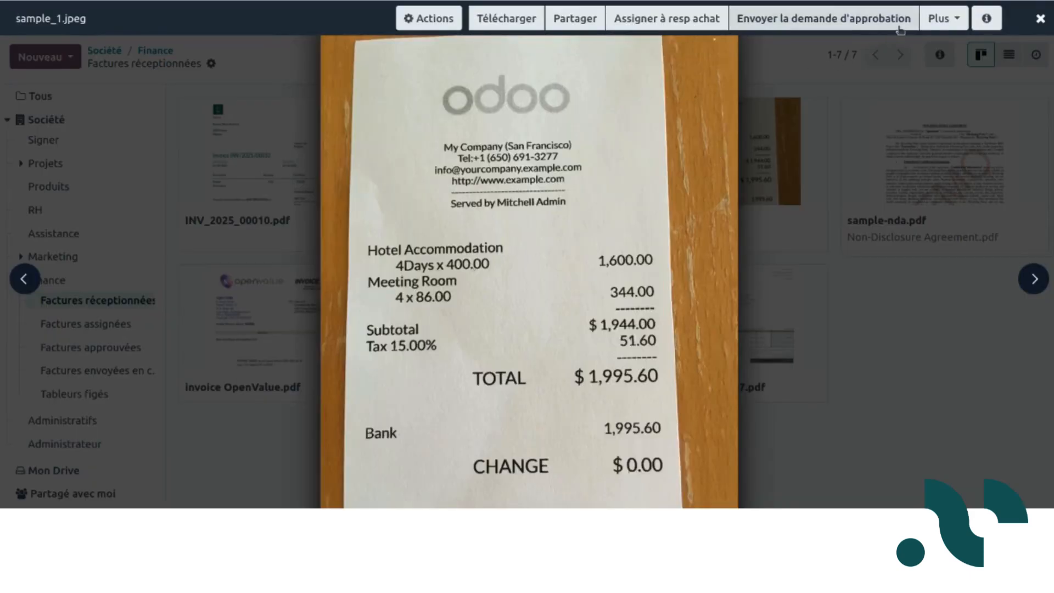
{"action": "left_click", "coordinate": [940, 18]}
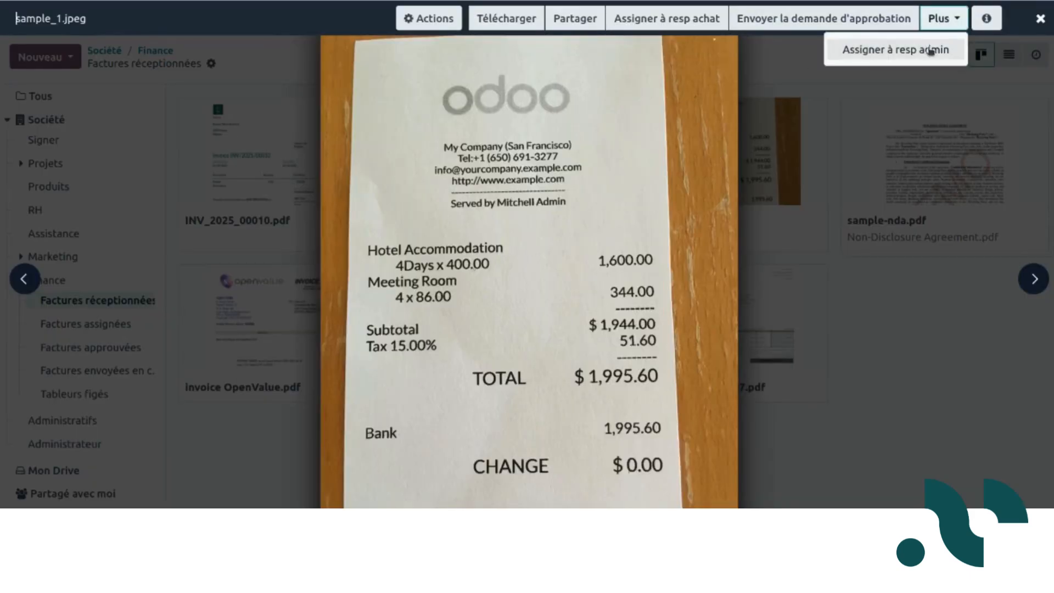
{"action": "left_click", "coordinate": [931, 52]}
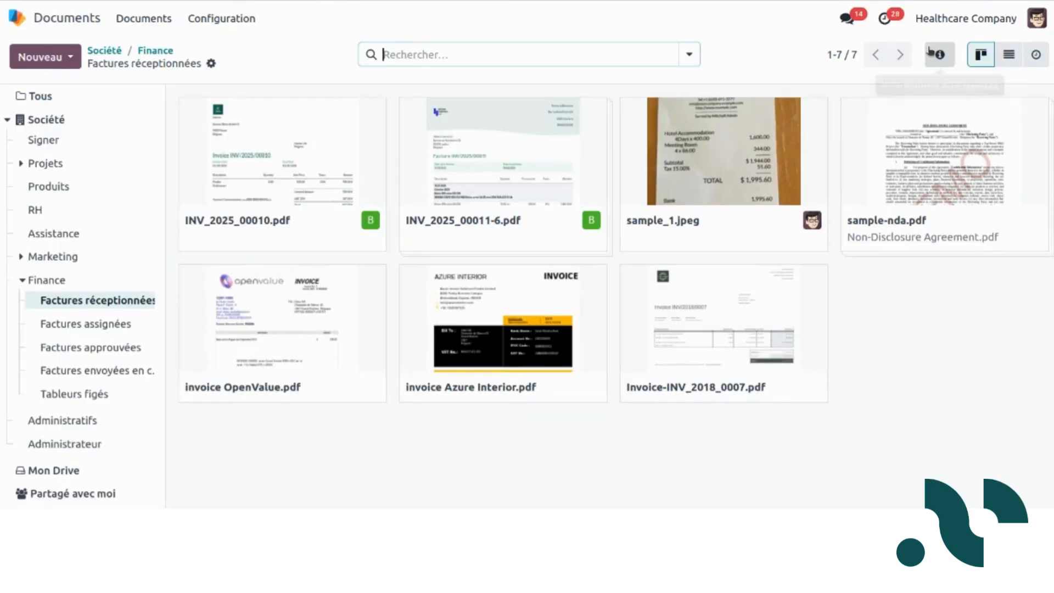
Check the content of sample-nda.pdf and move it from Factures réceptionnées to the Administrateur folder
{"action": "left_click", "coordinate": [922, 166]}
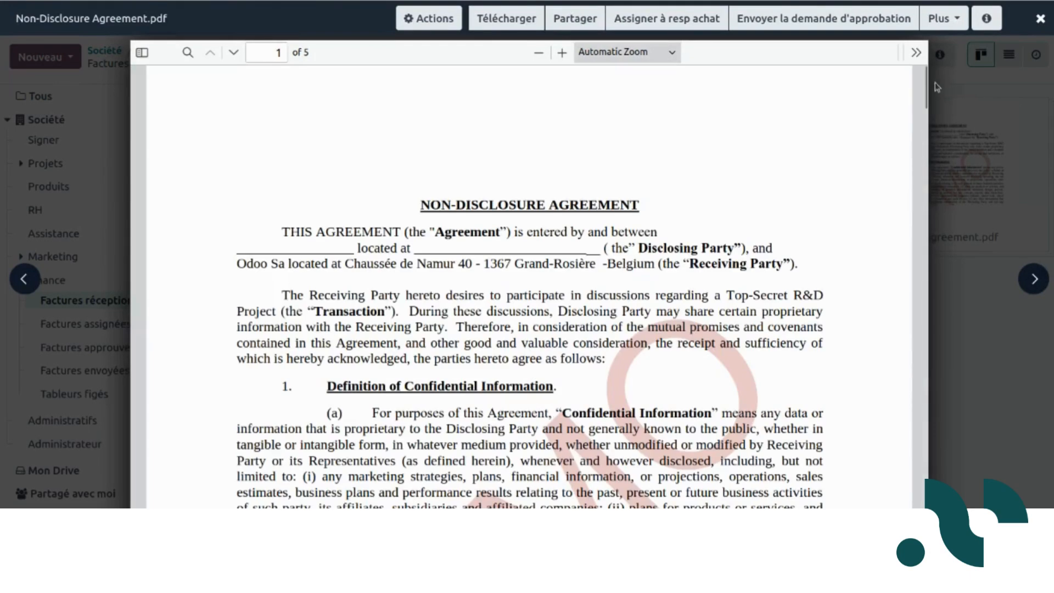
{"action": "mouse_move", "coordinate": [926, 89]}
{"action": "left_mouse_down"}
{"action": "mouse_move", "coordinate": [926, 192]}
{"action": "mouse_move", "coordinate": [928, 96]}
{"action": "left_mouse_up"}
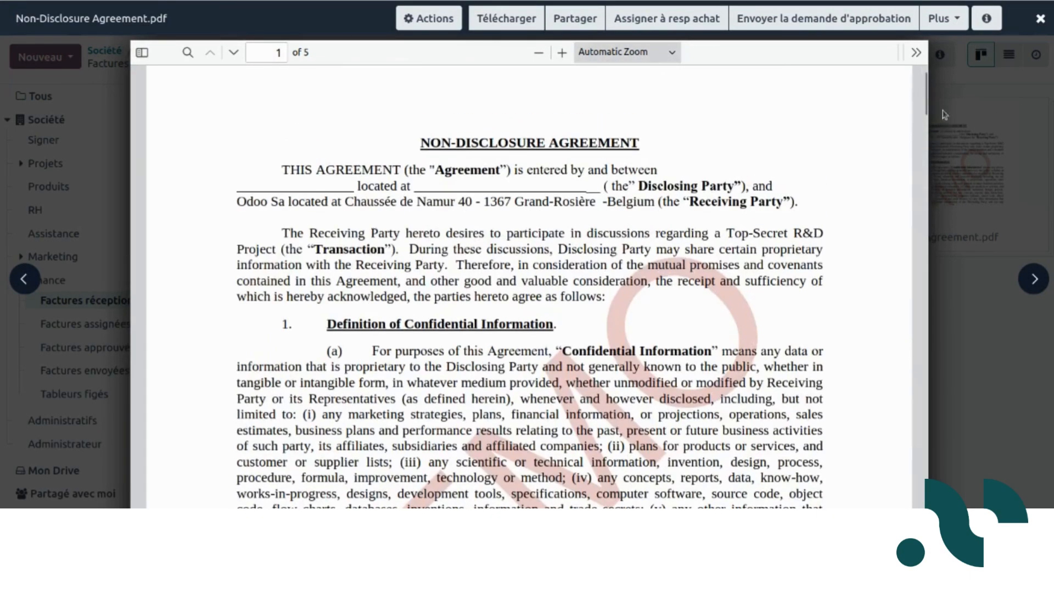
{"action": "left_click", "coordinate": [960, 323]}
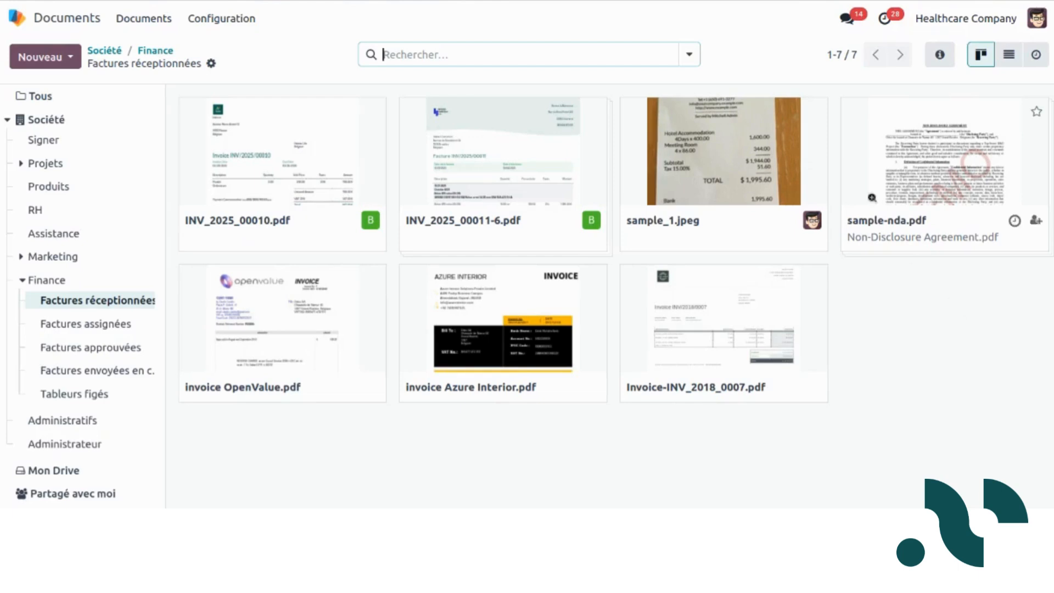
{"action": "left_click_drag", "start_coordinate": [928, 160], "coordinate": [66, 440]}
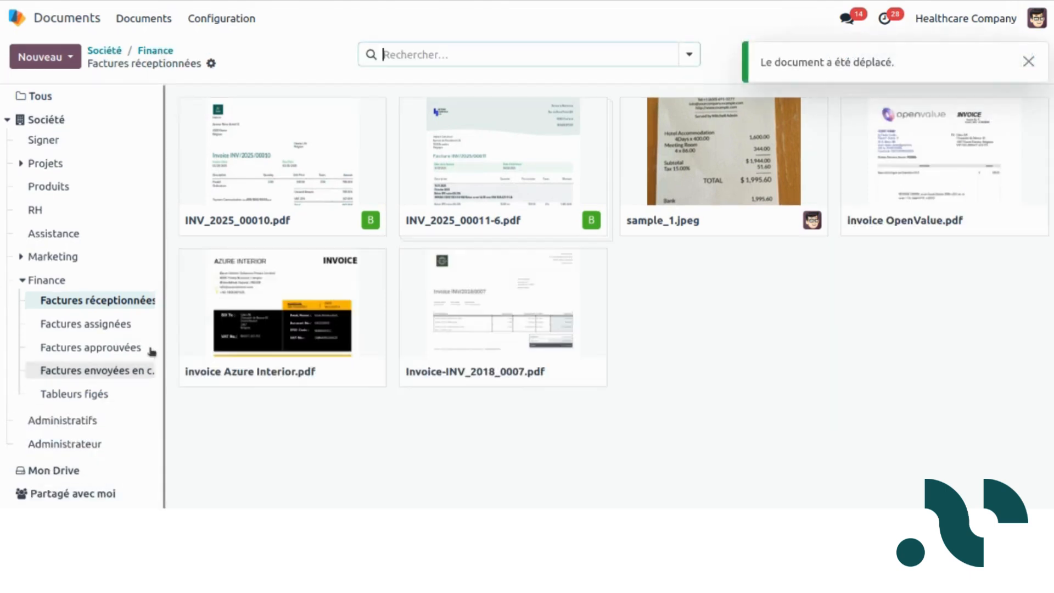
Assign invoice OpenValue.pdf to the administrative manager with the "Assigner à resp admin" action
{"action": "left_click", "coordinate": [958, 184]}
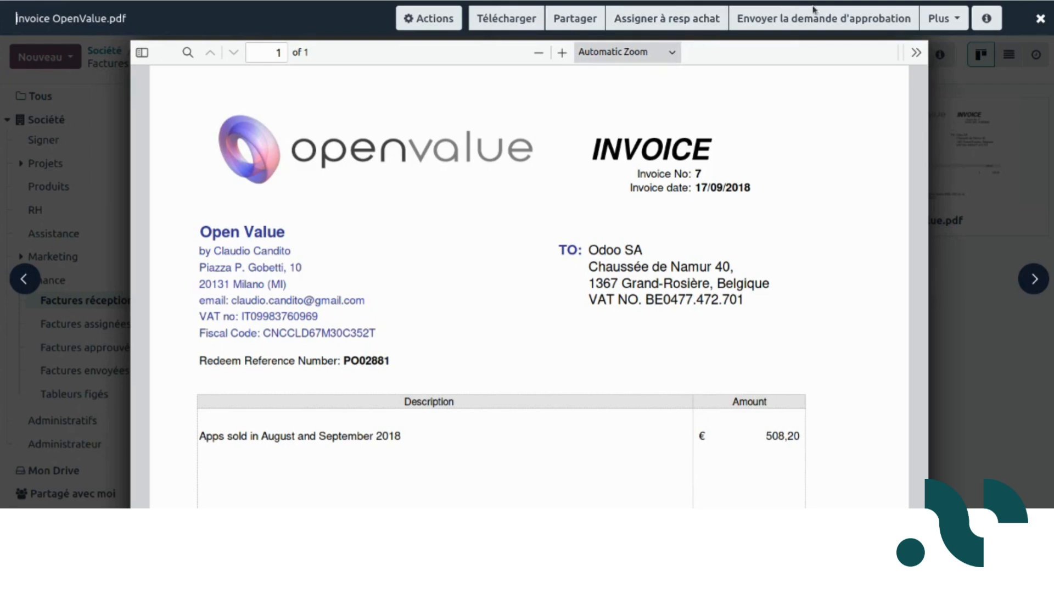
{"action": "left_click", "coordinate": [940, 18]}
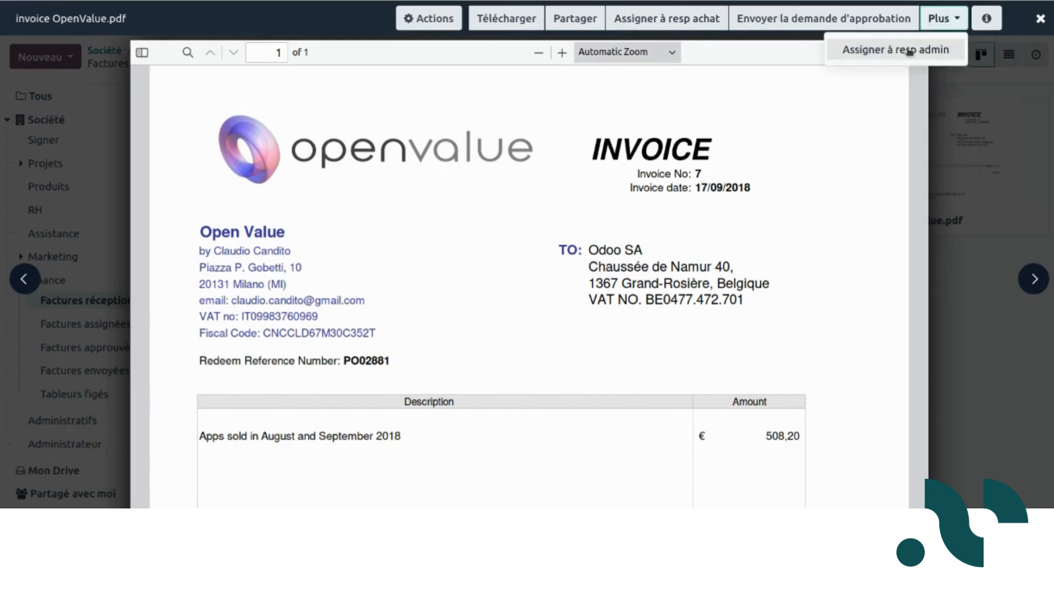
{"action": "left_click", "coordinate": [910, 51]}
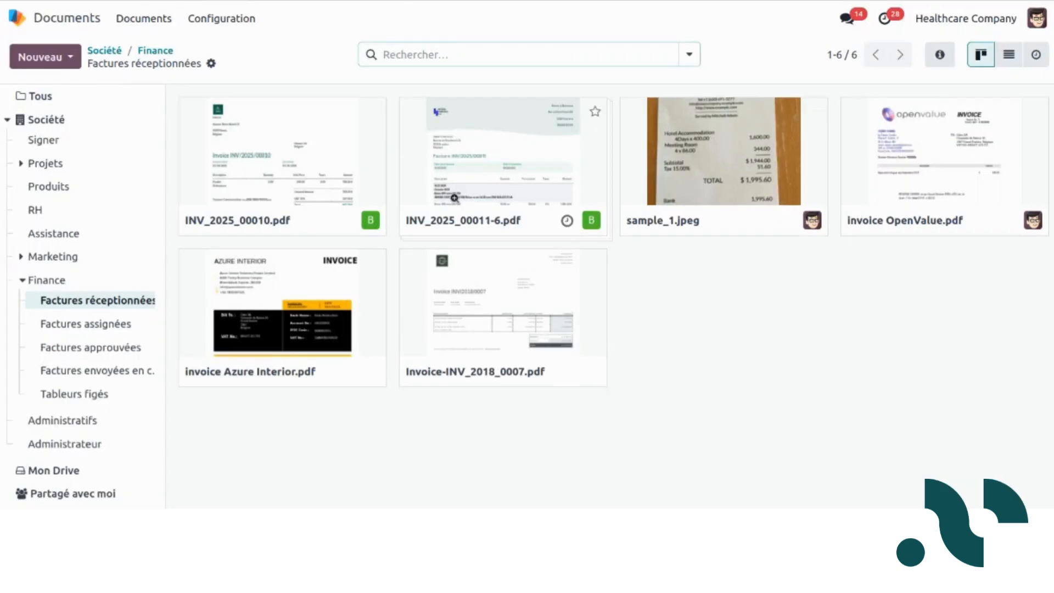
Assign invoice Azure Interior.pdf and Invoice-INV_2018_0007.pdf to the purchasing manager with the "Assigner à resp achat" action
{"action": "left_click", "coordinate": [274, 324]}
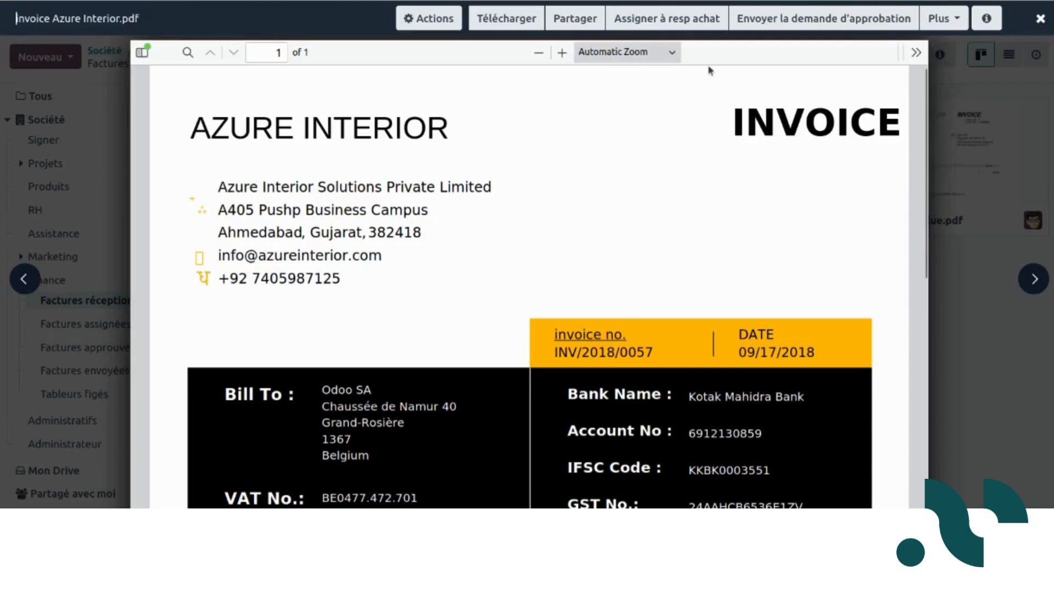
{"action": "left_click", "coordinate": [714, 24]}
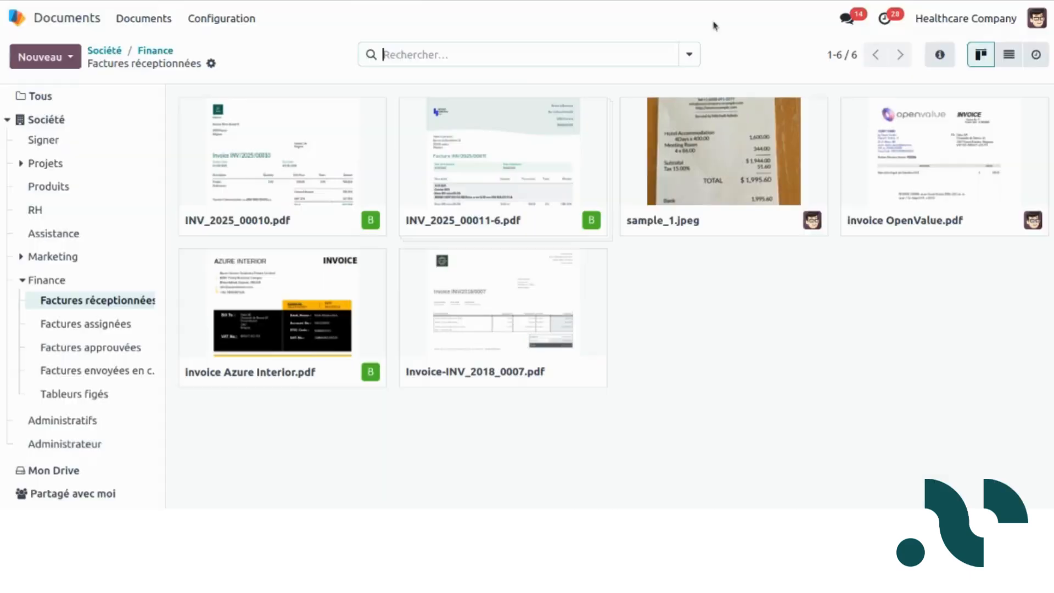
{"action": "left_click", "coordinate": [501, 318]}
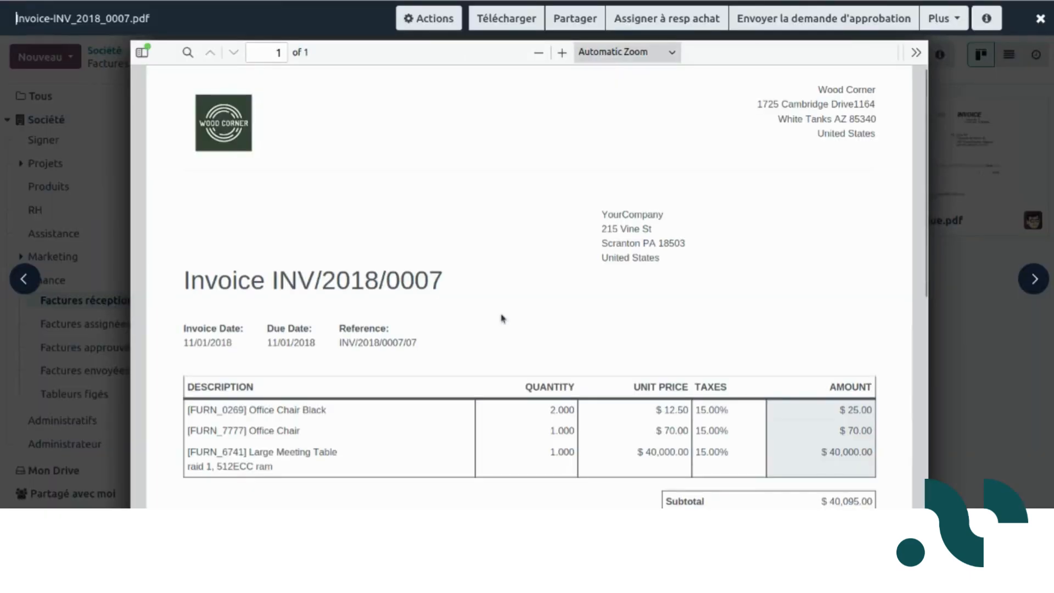
{"action": "left_click", "coordinate": [674, 20]}
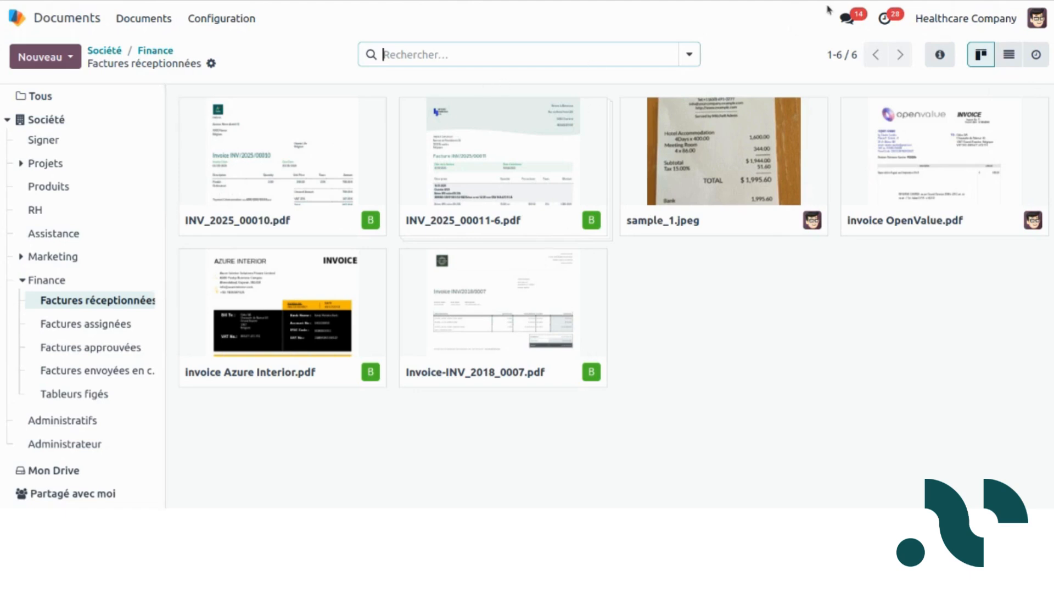
Review the chat conversation with Responsable Achats about approving the assigned invoices, and close it
{"action": "left_click", "coordinate": [839, 21]}
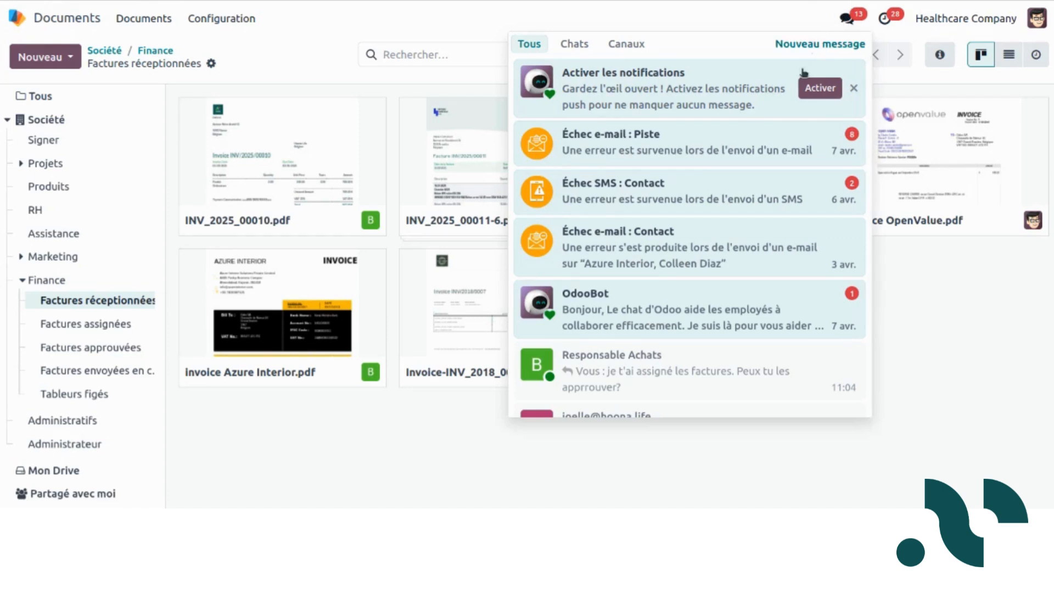
{"action": "left_click", "coordinate": [667, 366]}
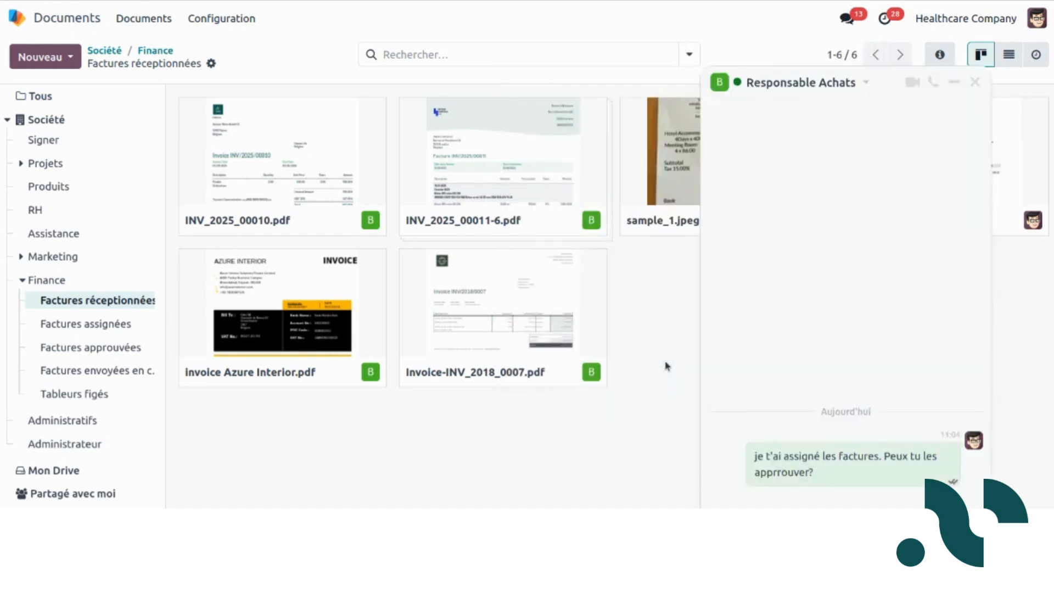
{"action": "left_click", "coordinate": [976, 83]}
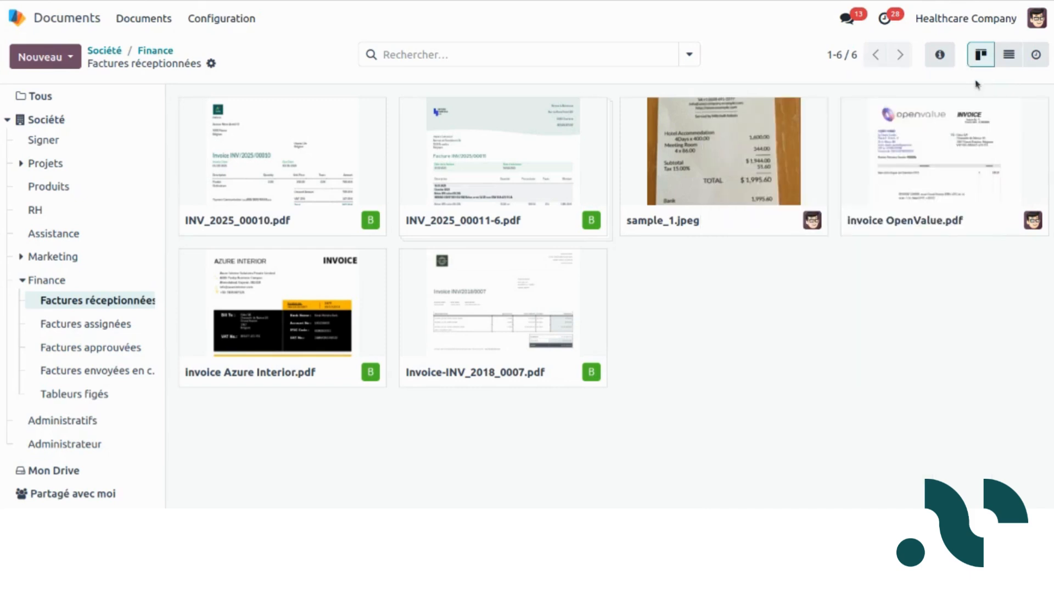
Open INV_2025_00010.pdf and show its details and message history
{"action": "left_click", "coordinate": [376, 149]}
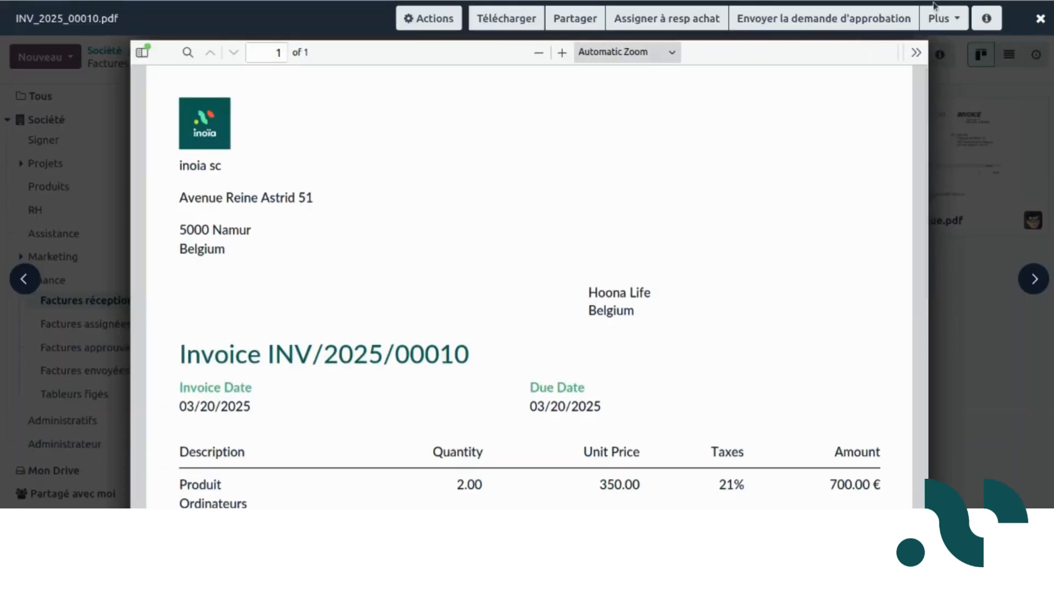
{"action": "left_click", "coordinate": [987, 18]}
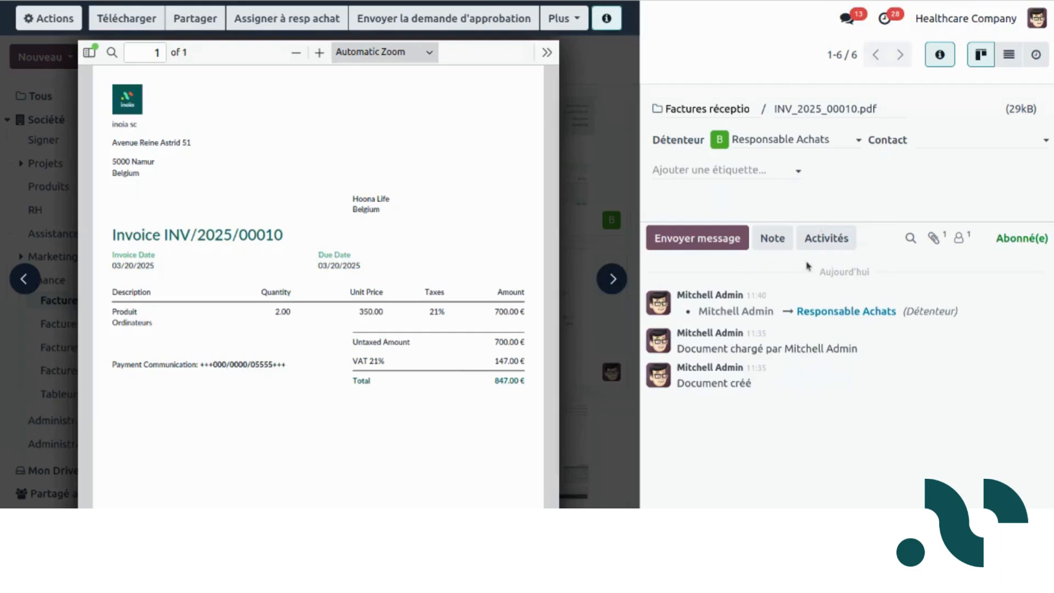
{"action": "left_click", "coordinate": [736, 248]}
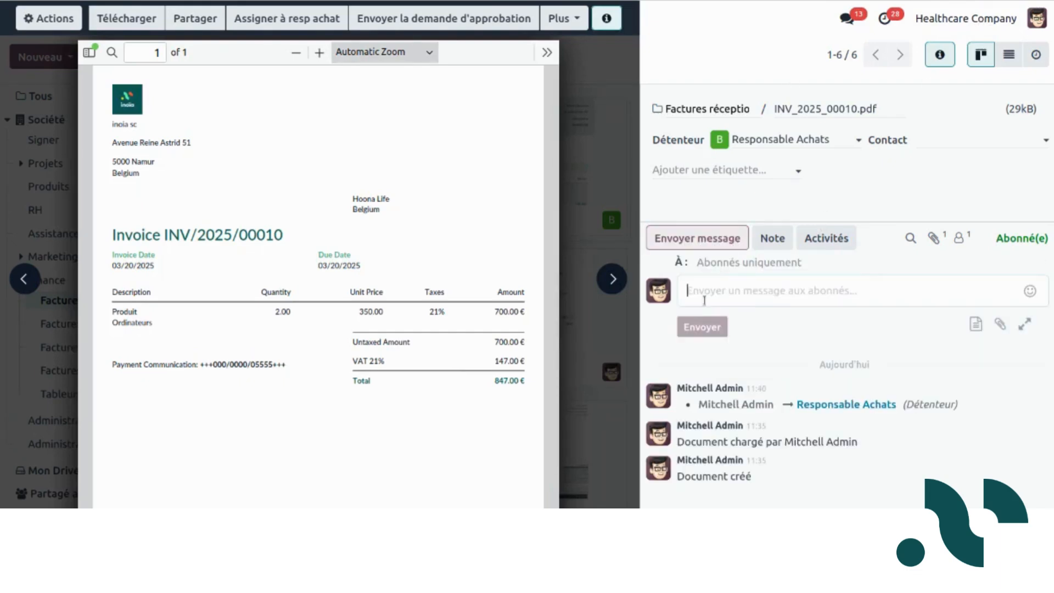
{"action": "type", "text": "@"}
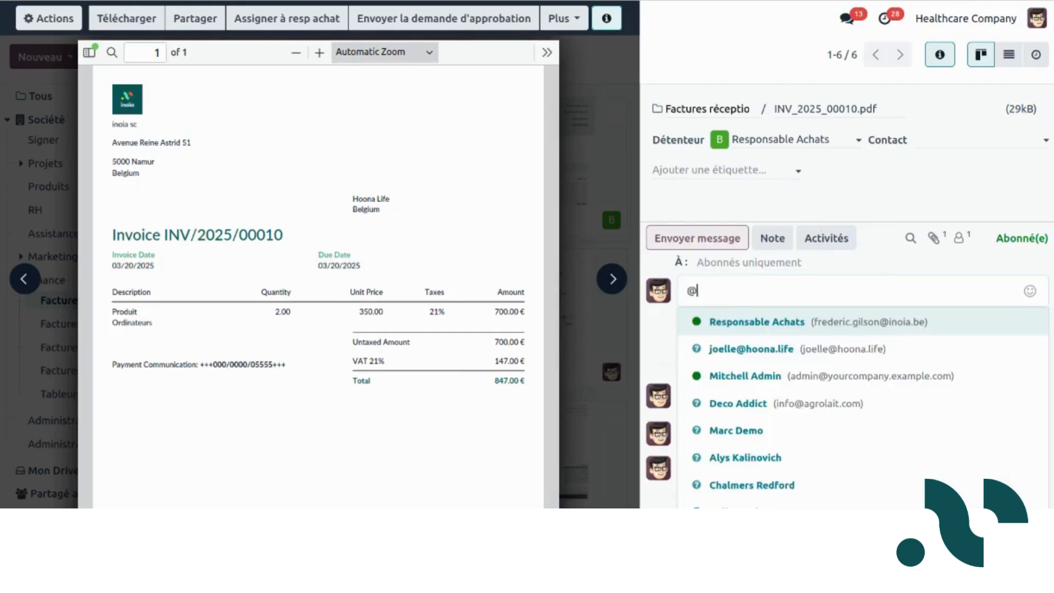
{"action": "left_click", "coordinate": [714, 322]}
{"action": "type", "text": "p"}
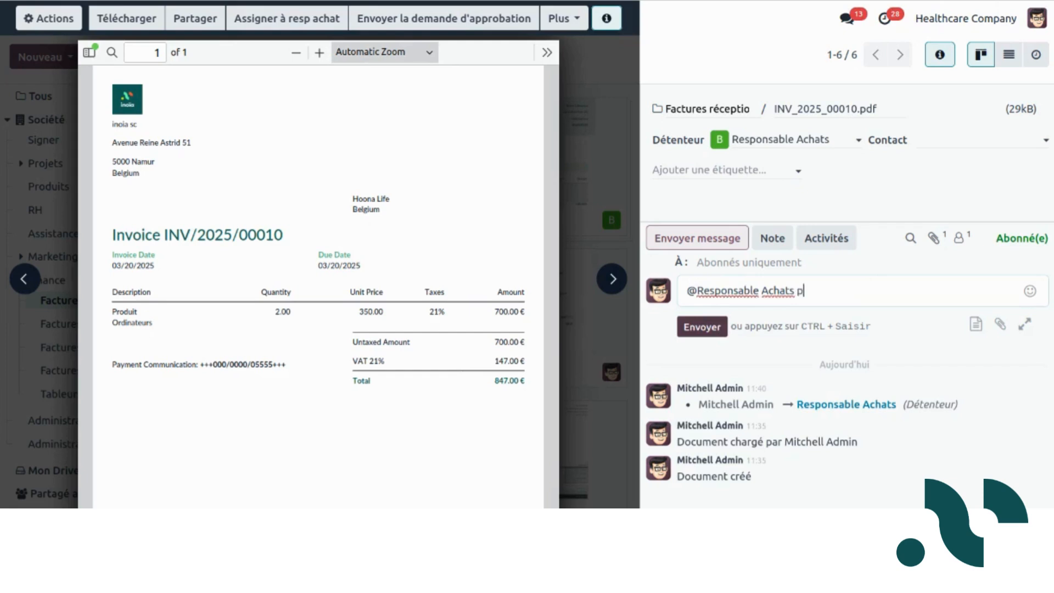
{"action": "type", "text": "eux-tu valider les factures?"}
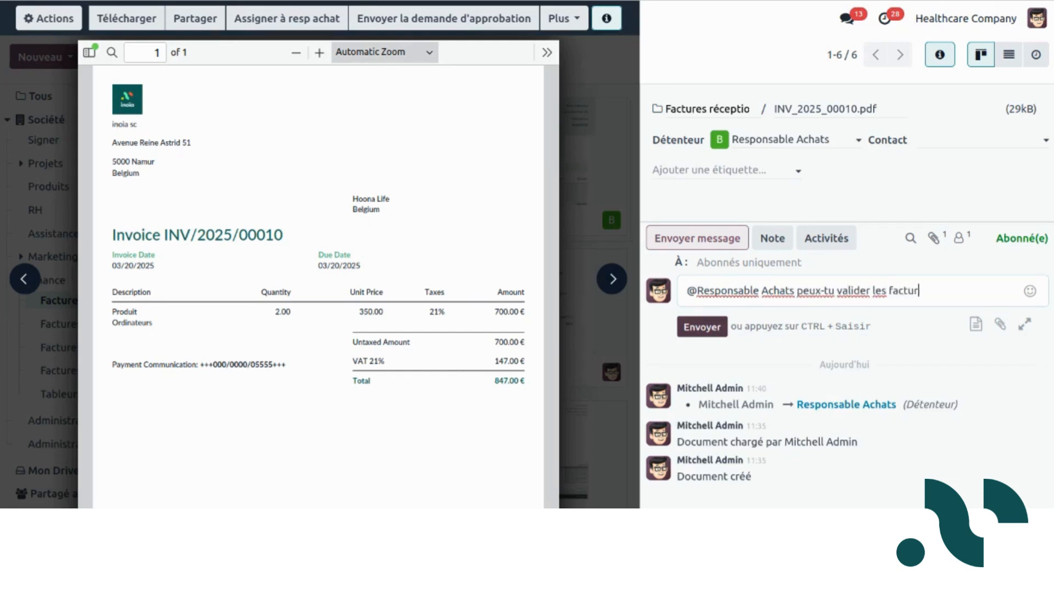
{"action": "left_click", "coordinate": [702, 326]}
{"action": "left_click", "coordinate": [942, 55]}
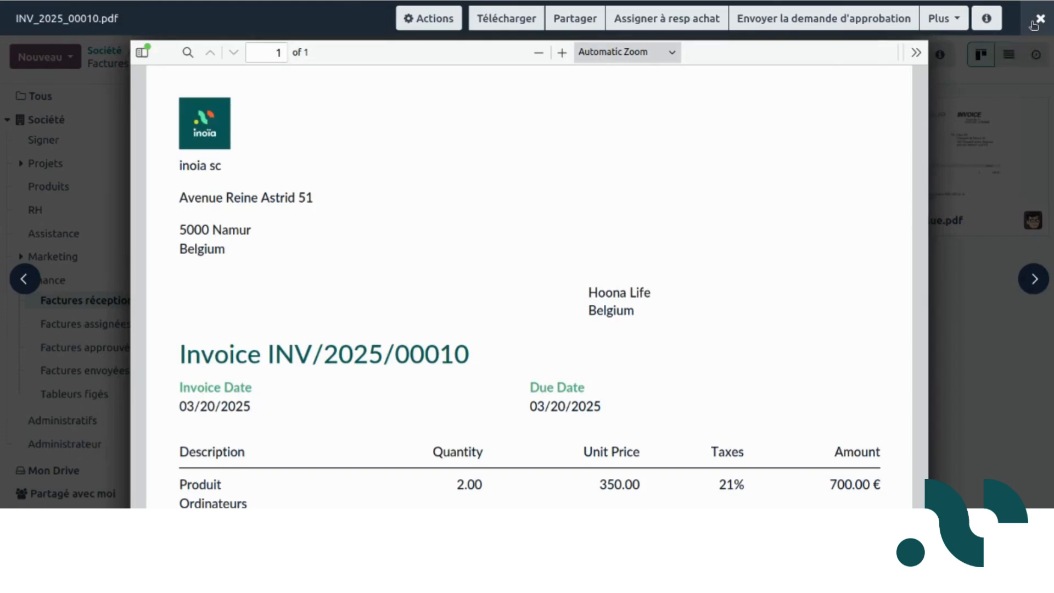
{"action": "left_click", "coordinate": [1034, 24]}
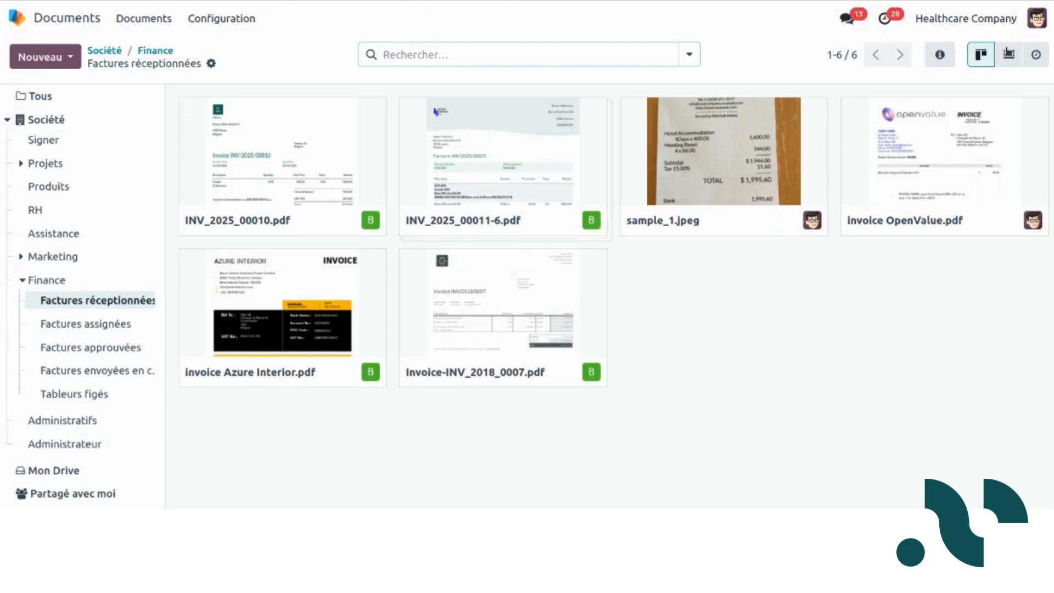
Send the approval request for all documents in Factures réceptionnées from the list view, and open Factures assignées to check them
{"action": "left_click", "coordinate": [1009, 54]}
{"action": "left_click", "coordinate": [185, 101]}
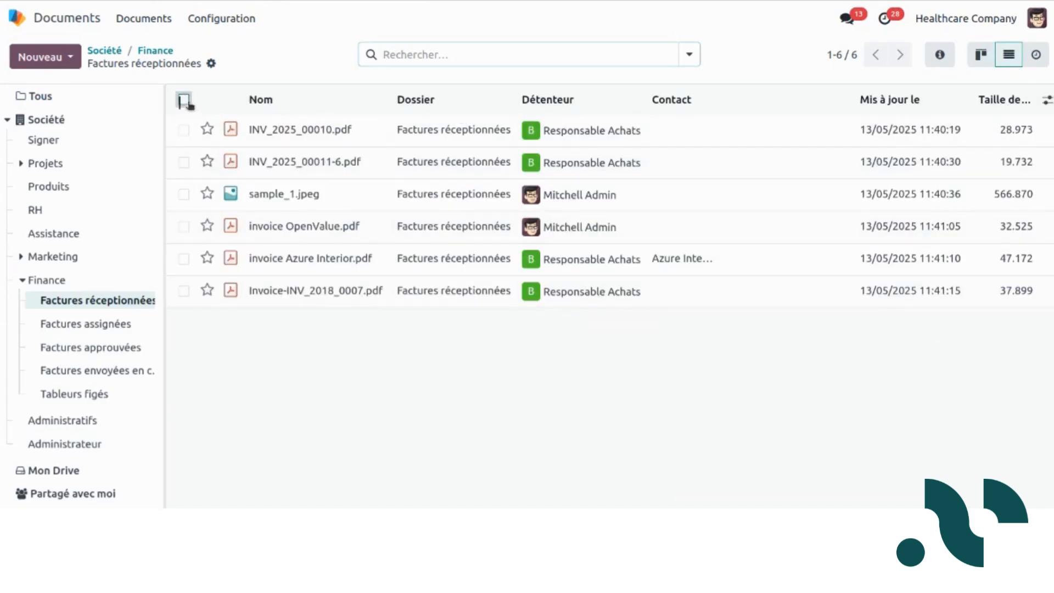
{"action": "left_click", "coordinate": [184, 101]}
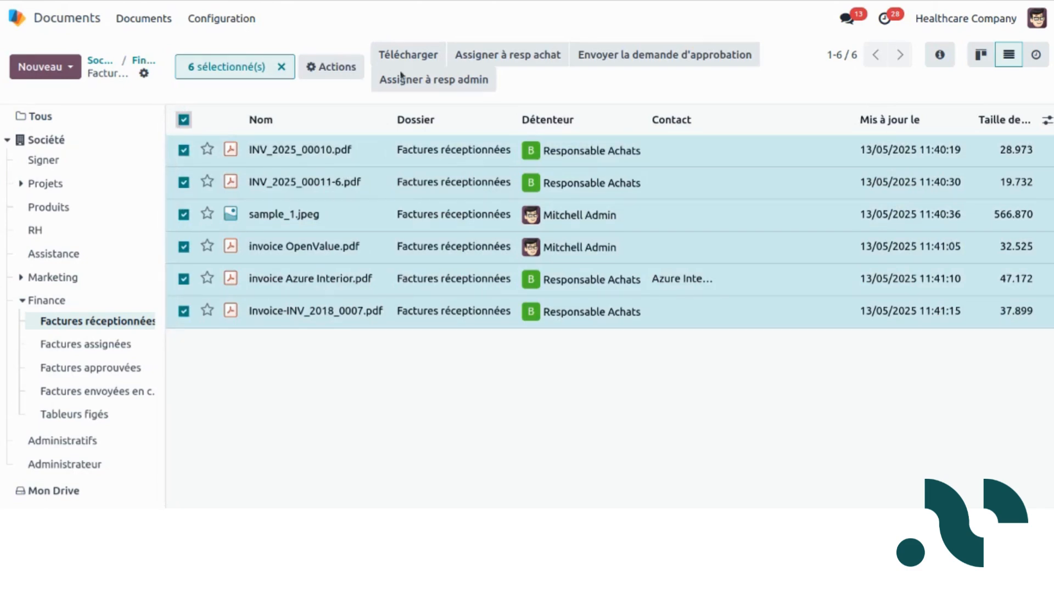
{"action": "left_click", "coordinate": [595, 61]}
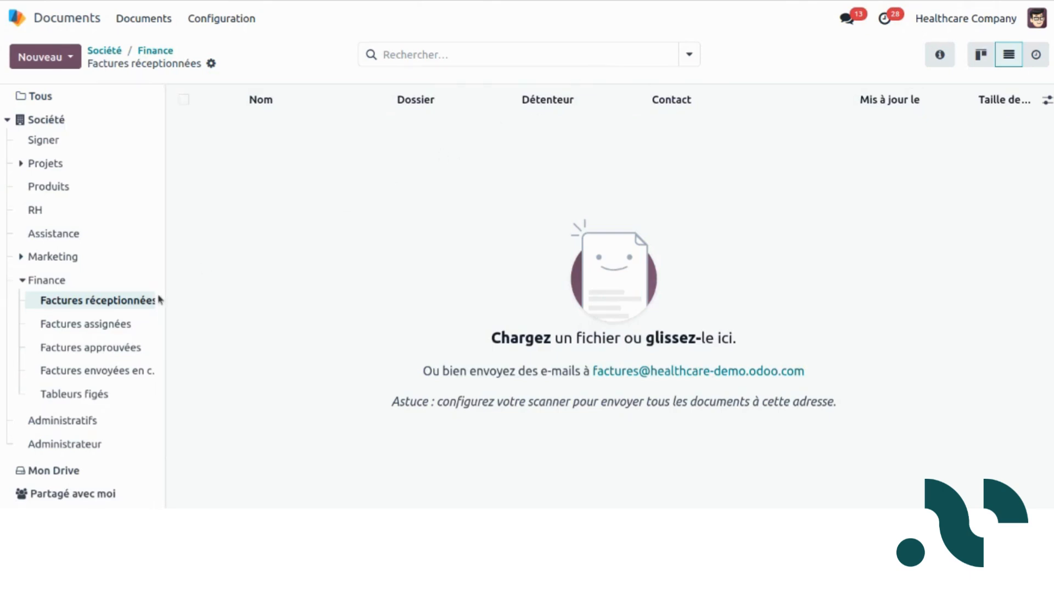
{"action": "left_click", "coordinate": [97, 327]}
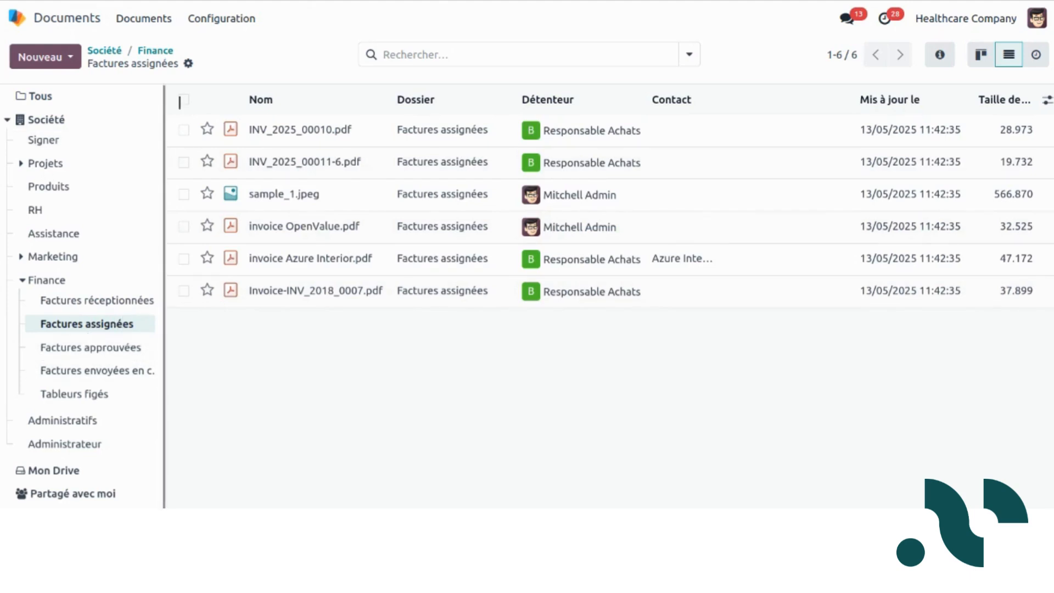
Switch to the purchasing manager's session, reload Documents and open the Factures assignées folder under Finance
{"action": "left_click", "coordinate": [1, 51]}
{"action": "left_click", "coordinate": [59, 132]}
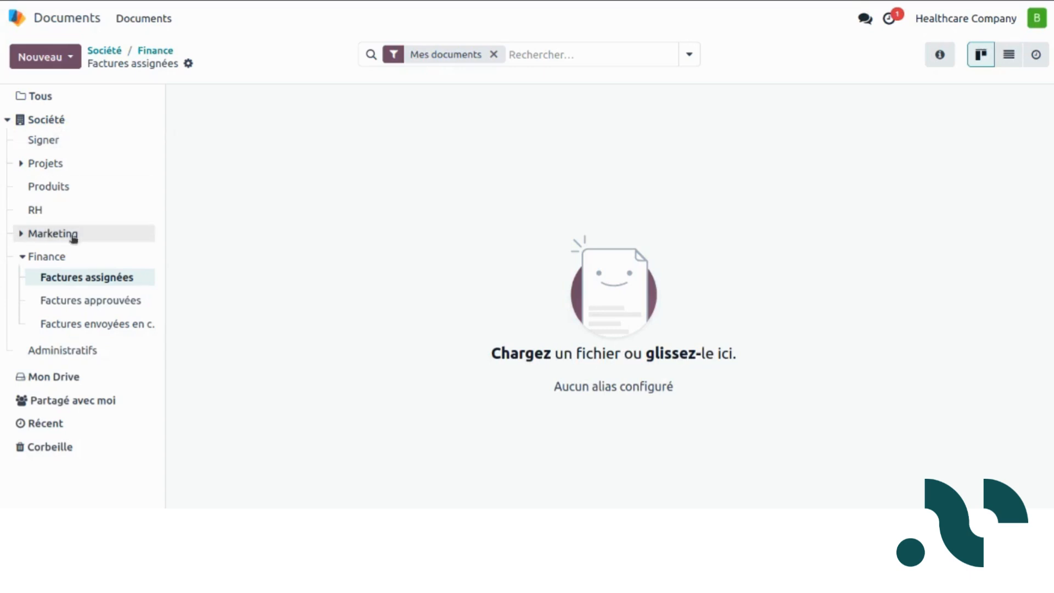
{"action": "left_click", "coordinate": [76, 278]}
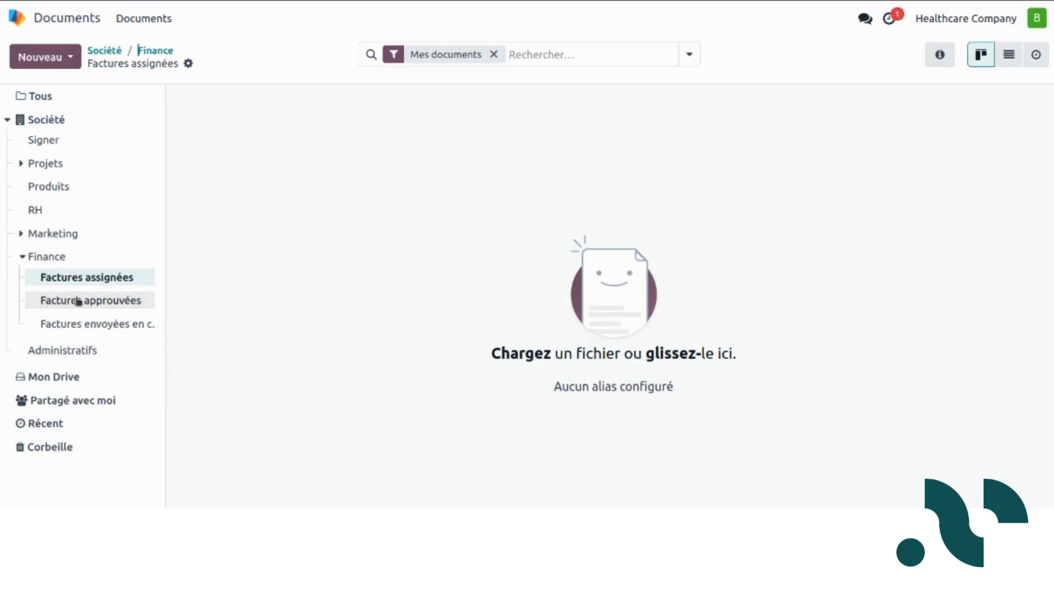
{"action": "left_click", "coordinate": [78, 300]}
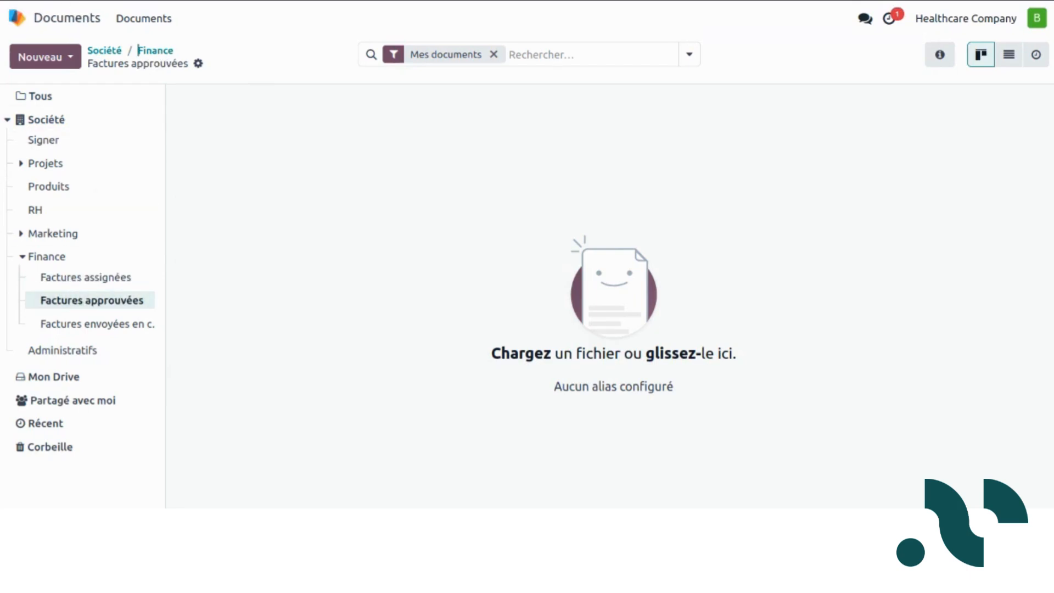
{"action": "key", "text": "F5"}
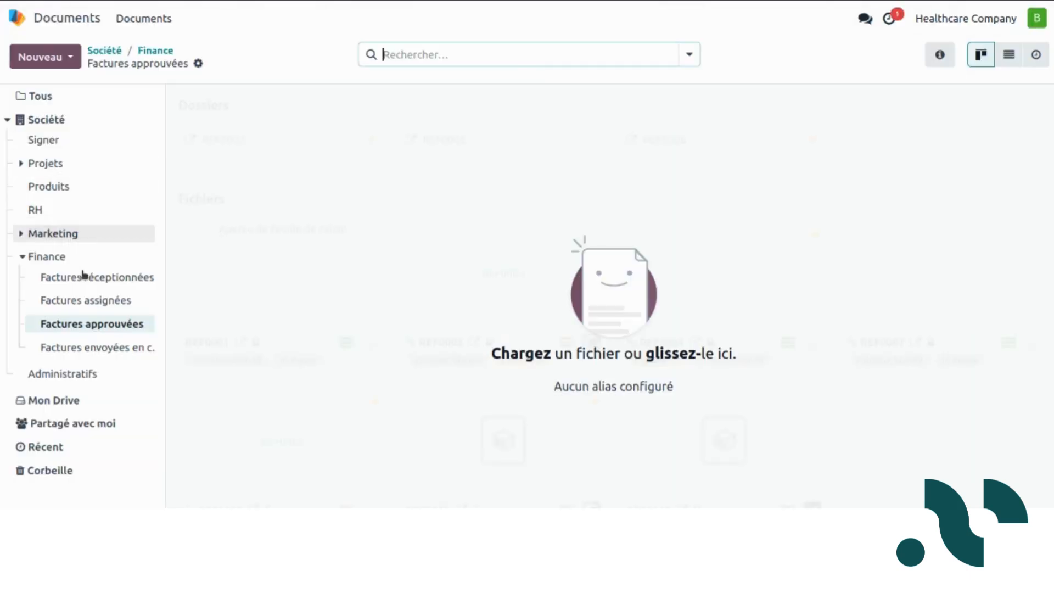
{"action": "left_click", "coordinate": [85, 277]}
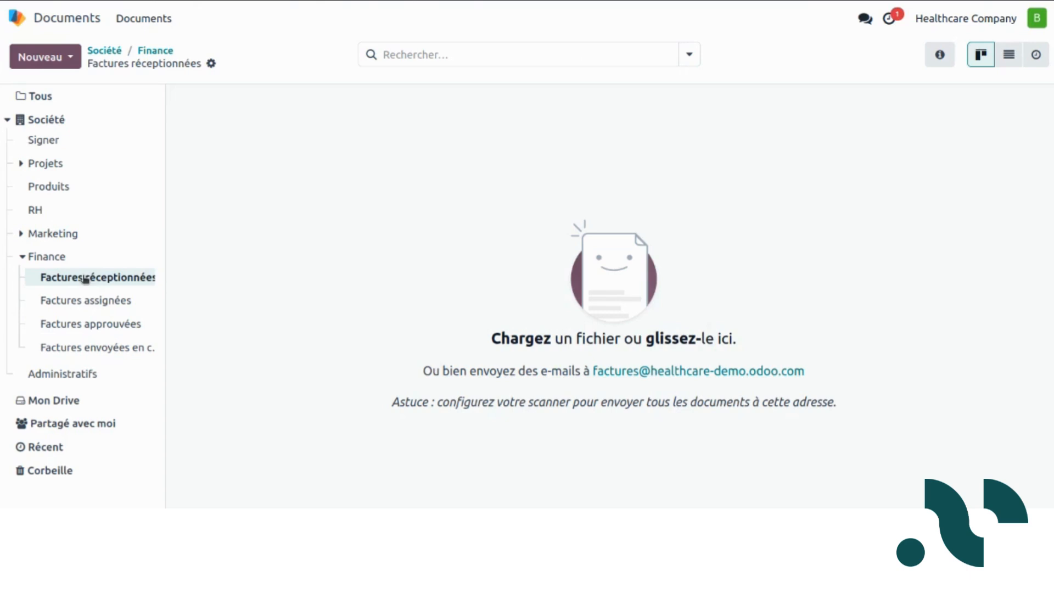
{"action": "left_click", "coordinate": [83, 300]}
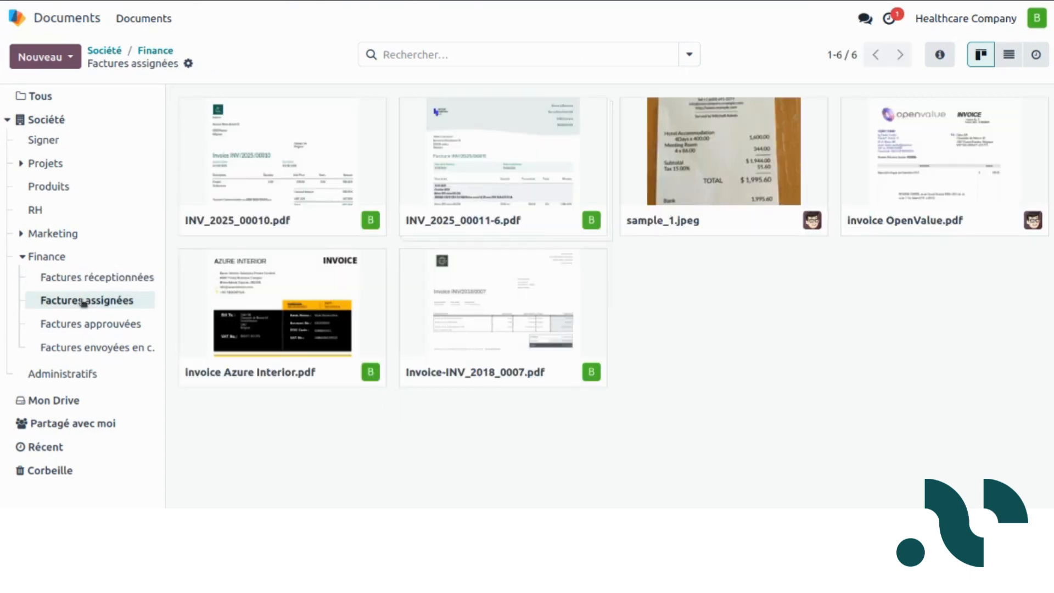
Filter the assigned invoices with "Mes documents"
{"action": "left_click", "coordinate": [692, 56]}
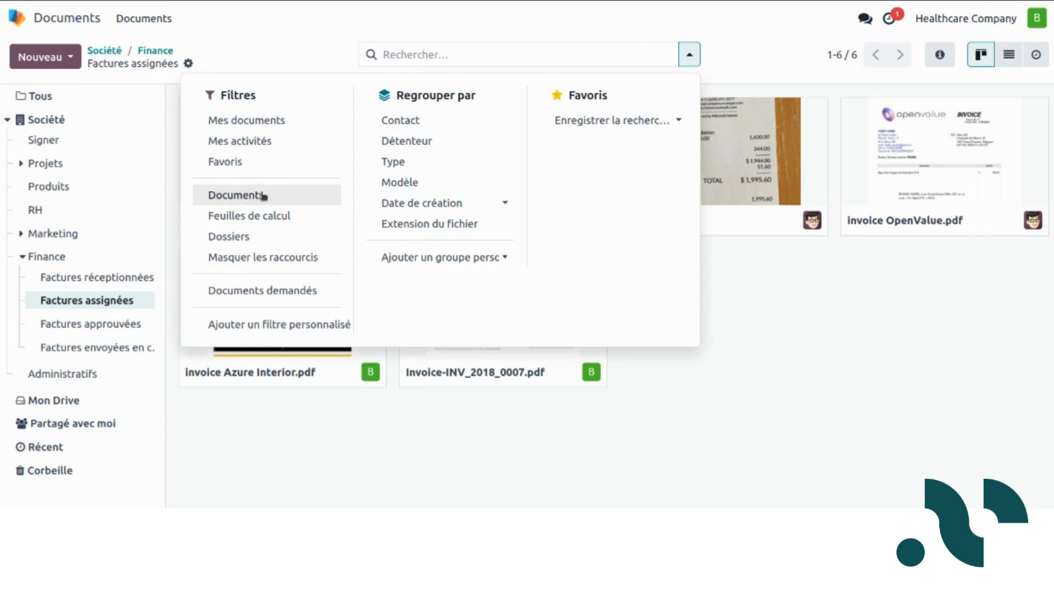
{"action": "left_click", "coordinate": [295, 128]}
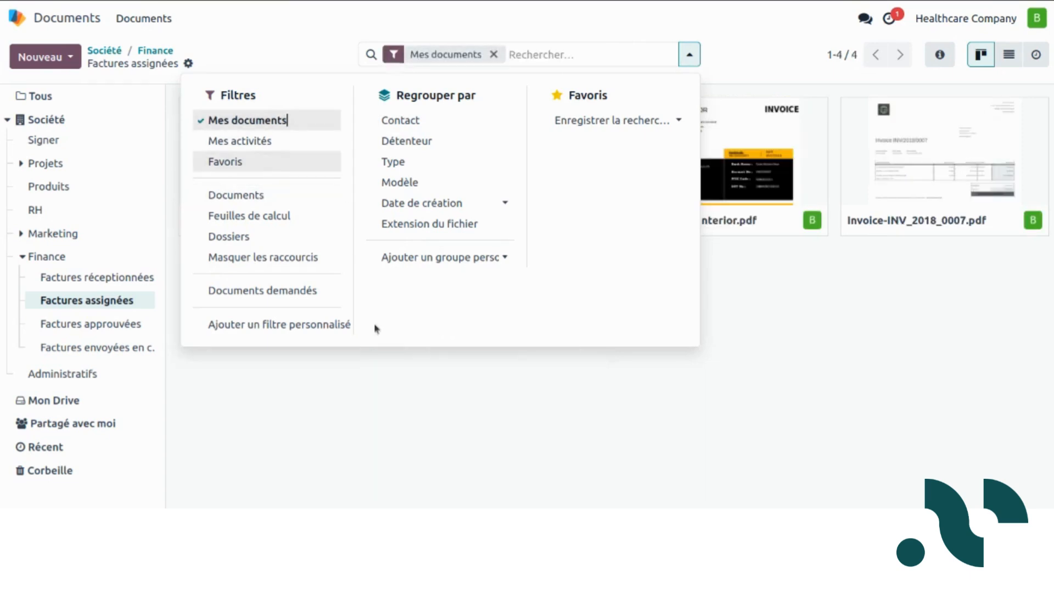
{"action": "left_click", "coordinate": [395, 439]}
Open and approve INV_2025_00010.pdf, and open and refuse INV_2025_00011-6.pdf
{"action": "left_click", "coordinate": [318, 154]}
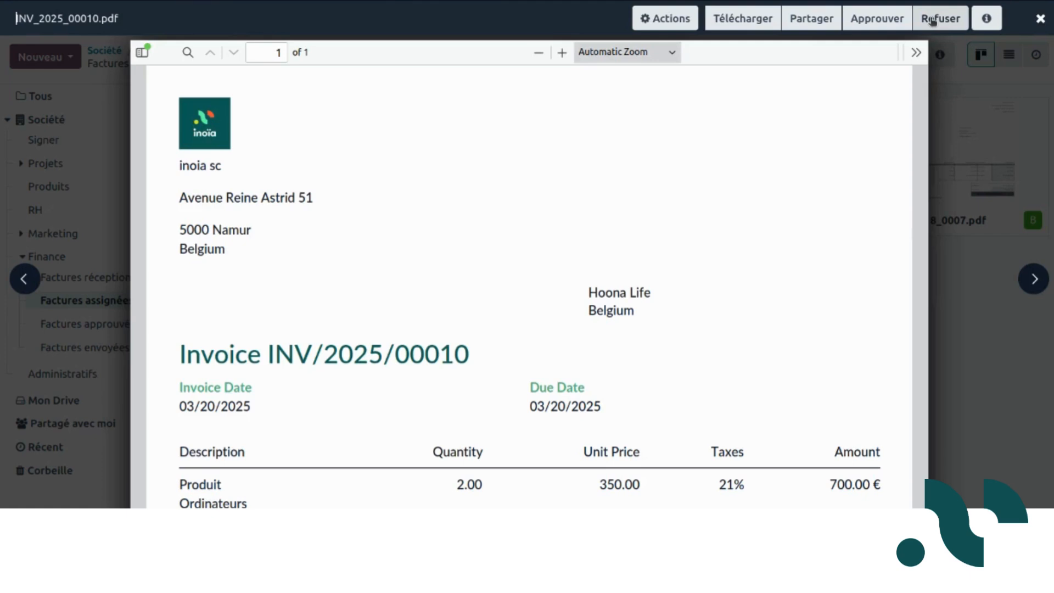
{"action": "left_click", "coordinate": [881, 20]}
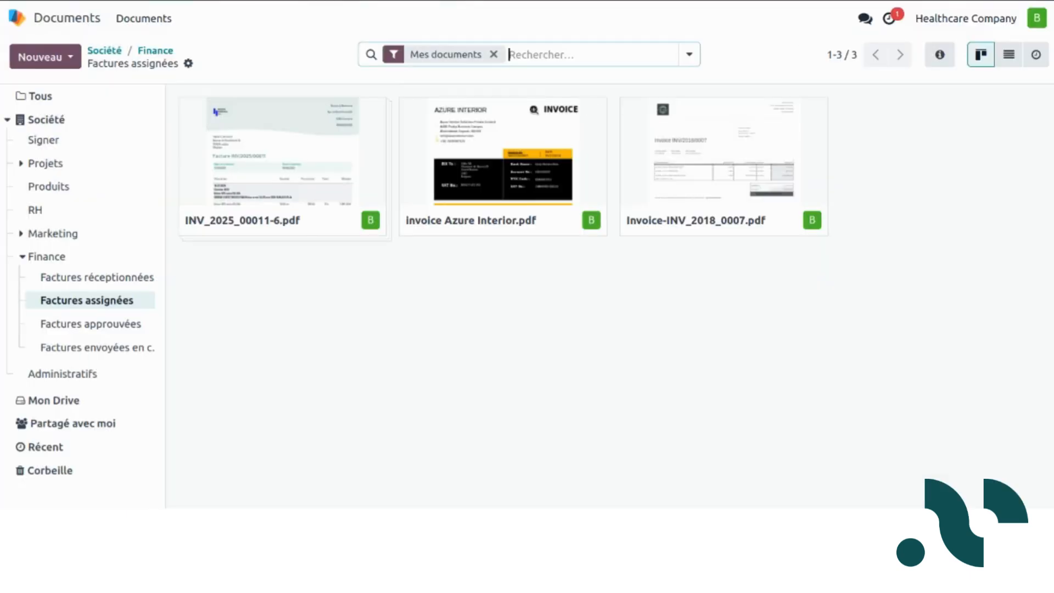
{"action": "left_click", "coordinate": [285, 173]}
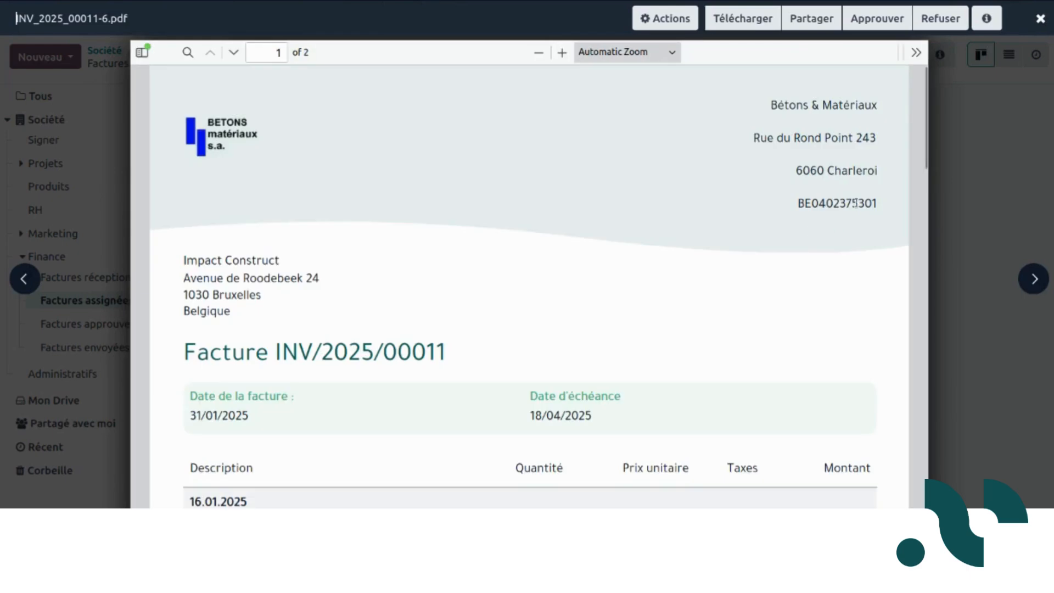
{"action": "left_click", "coordinate": [935, 22]}
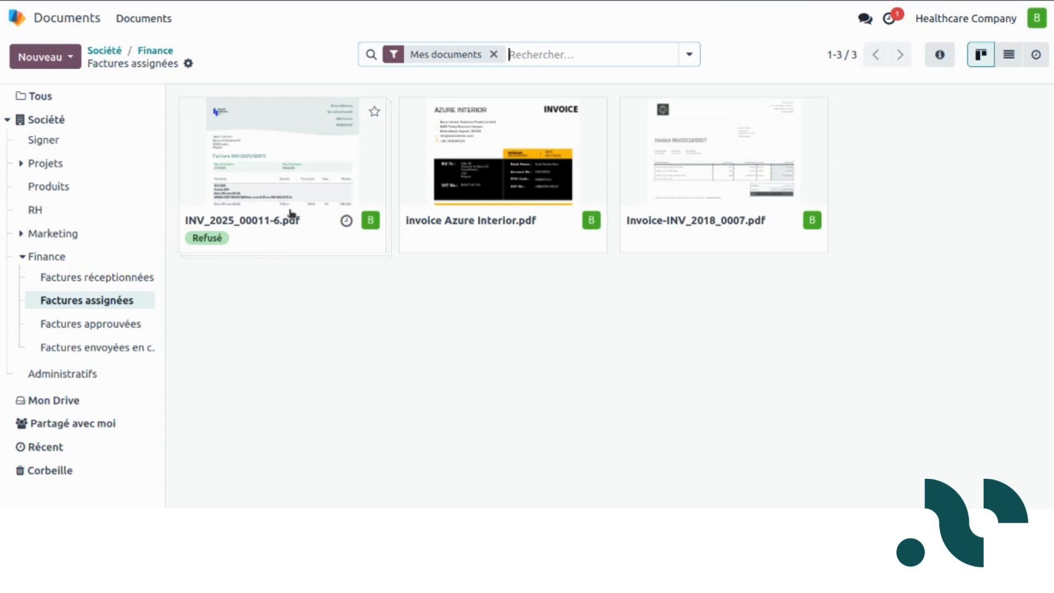
Review and approve invoice Azure Interior.pdf and Invoice-INV_2018_0007.pdf
{"action": "left_click", "coordinate": [529, 142]}
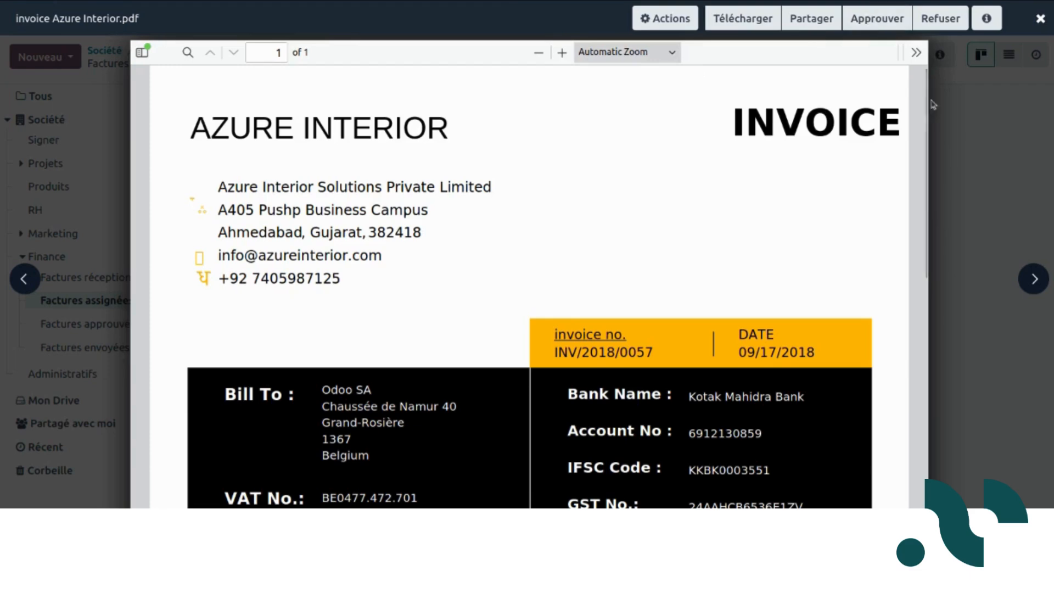
{"action": "scroll", "coordinate": [928, 126], "scroll_direction": "down", "scroll_amount": 5}
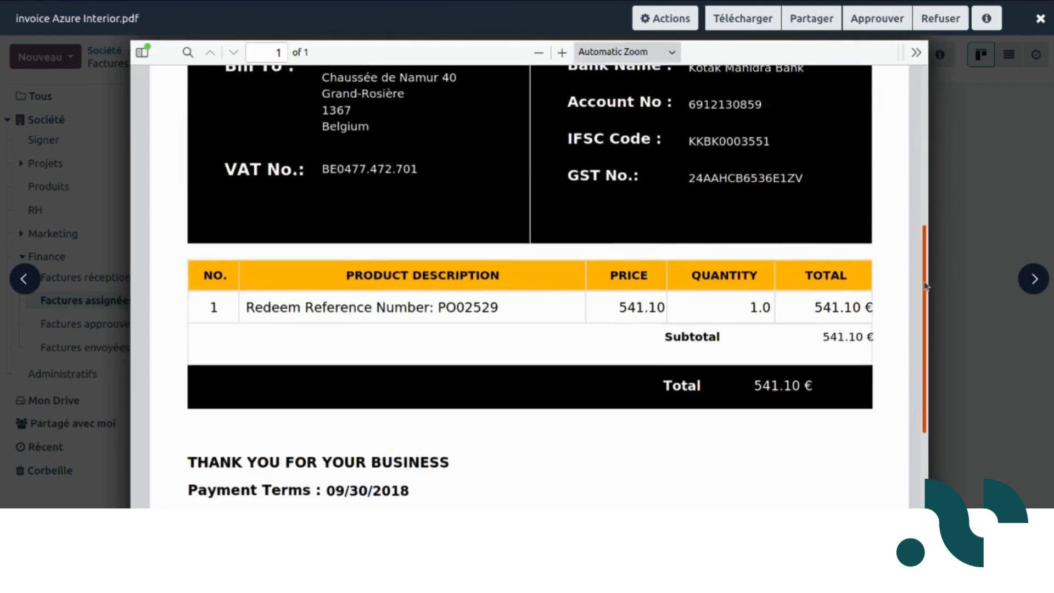
{"action": "scroll", "coordinate": [933, 110], "scroll_direction": "up", "scroll_amount": 5}
{"action": "left_click", "coordinate": [857, 20]}
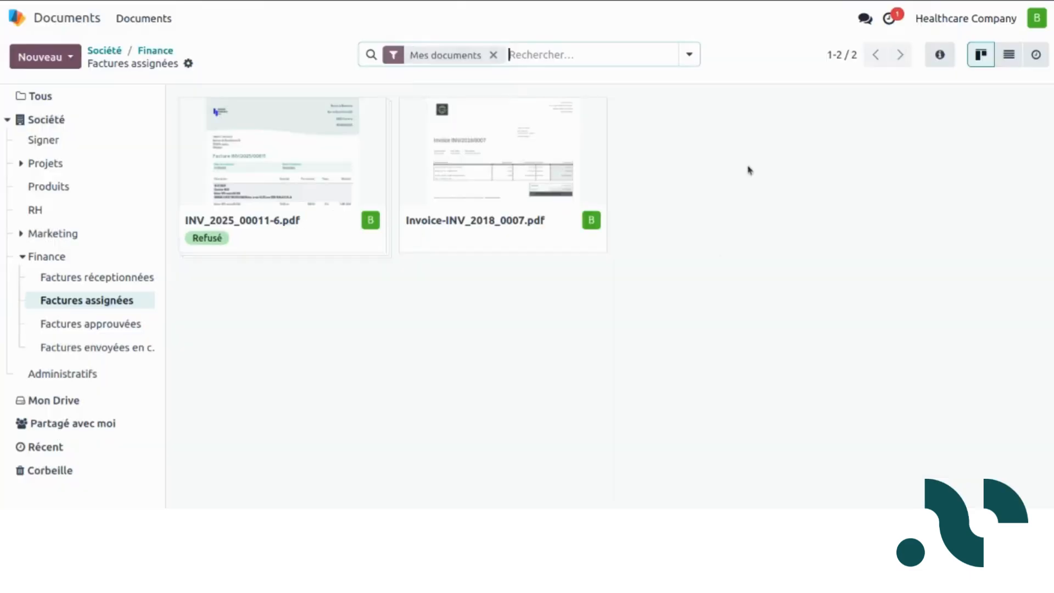
{"action": "left_click", "coordinate": [496, 164]}
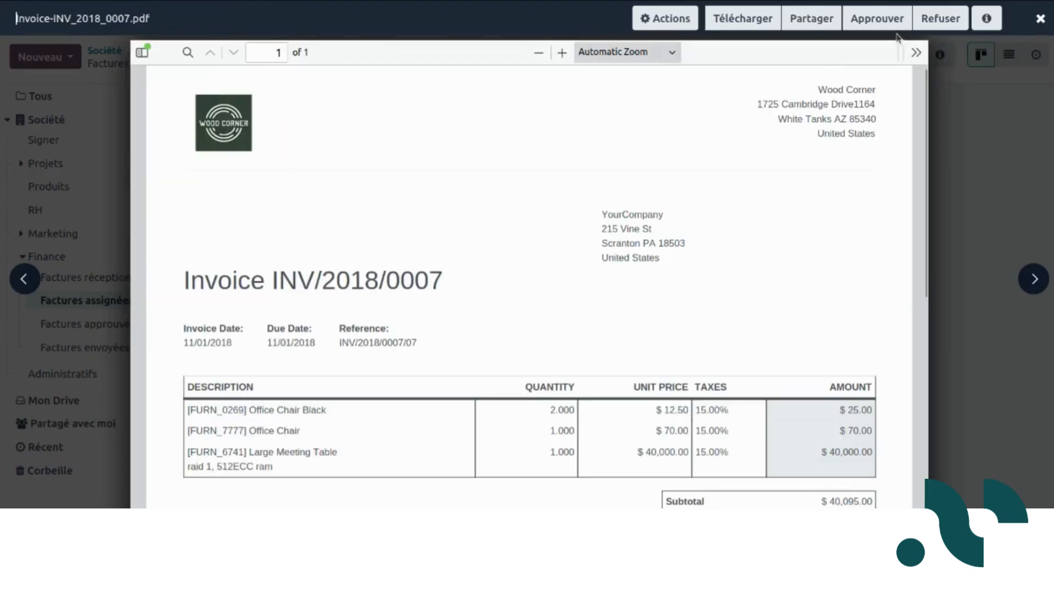
{"action": "left_click", "coordinate": [889, 18]}
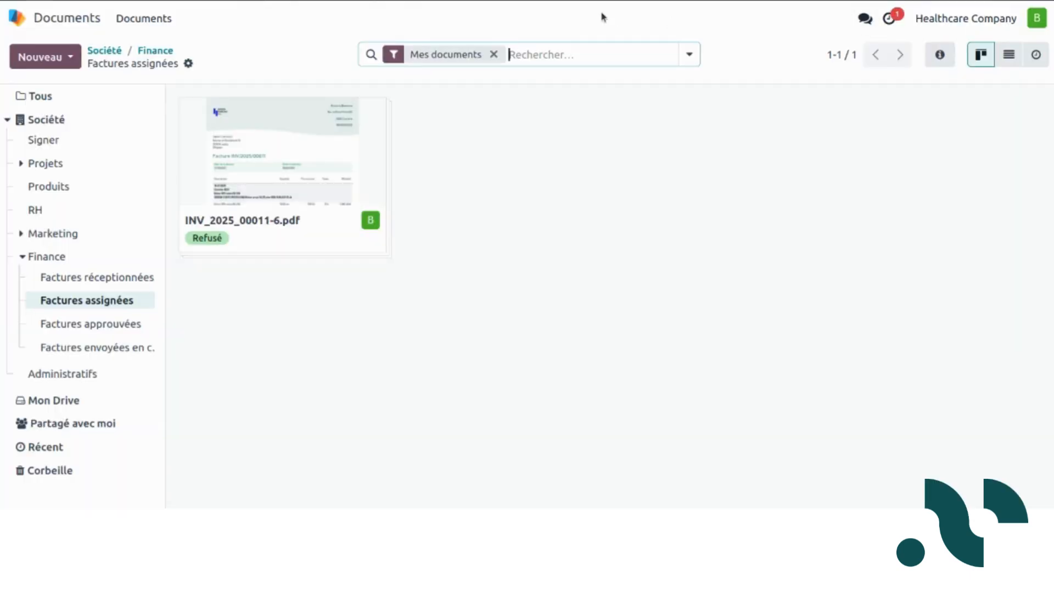
Move INV_2025_00010.pdf from Factures approuvées back to Factures assignées, and refuse it
{"action": "left_click", "coordinate": [107, 324]}
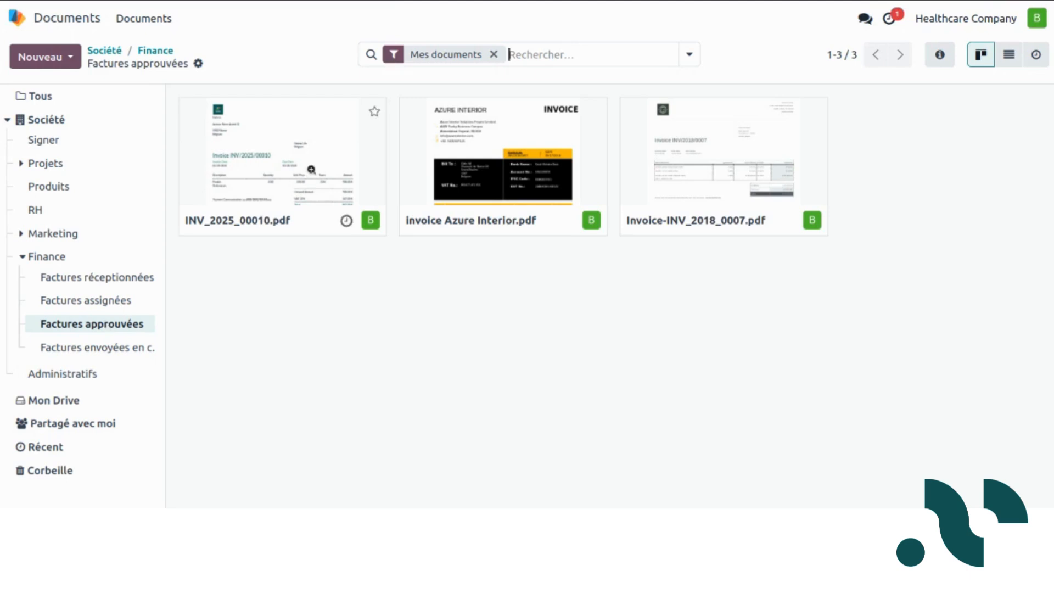
{"action": "left_click_drag", "start_coordinate": [347, 160], "coordinate": [117, 304]}
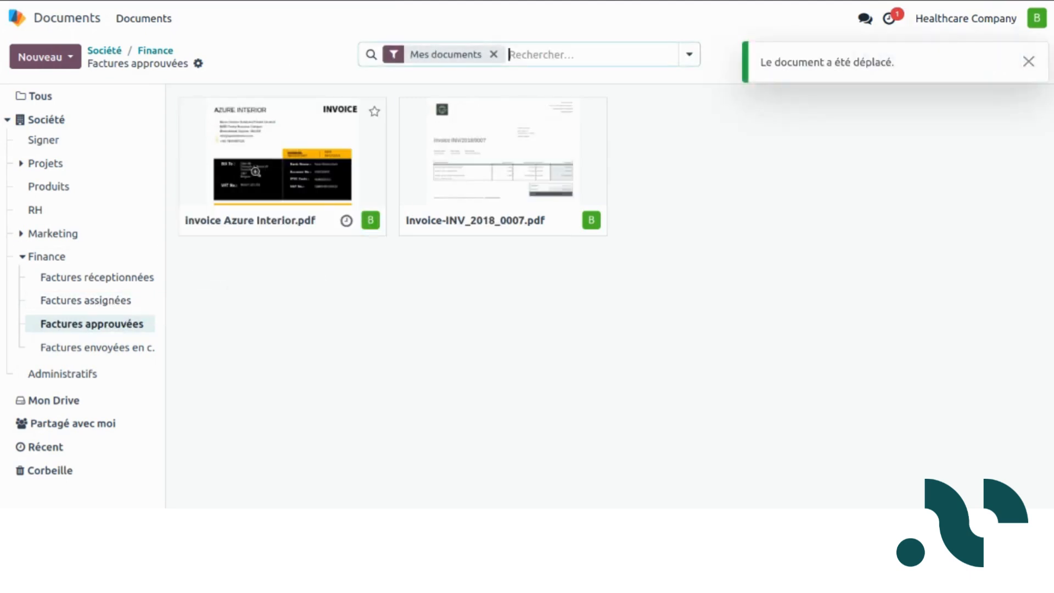
{"action": "left_click", "coordinate": [80, 309]}
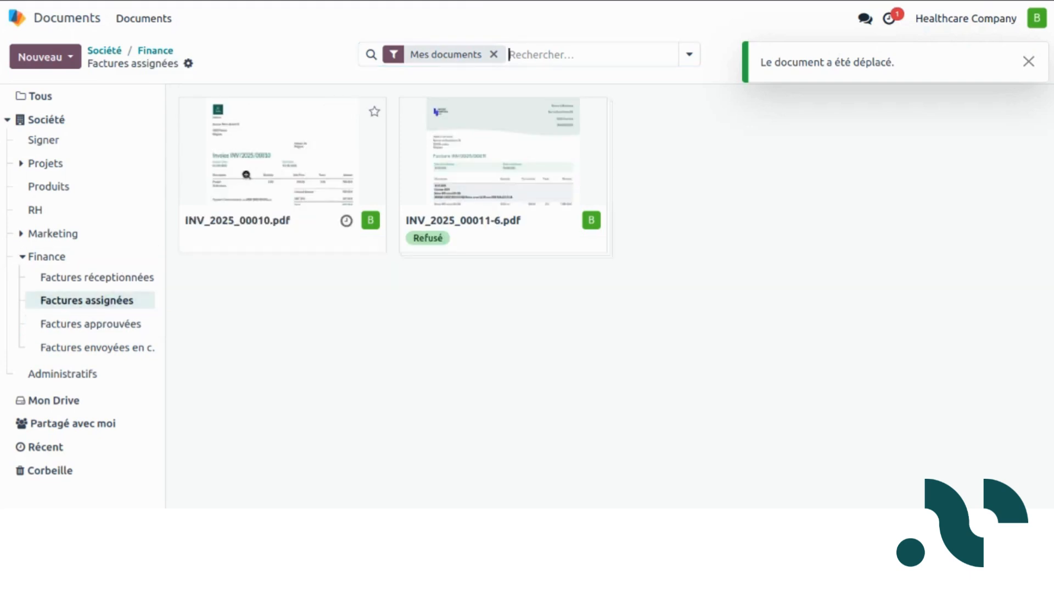
{"action": "left_click", "coordinate": [248, 174]}
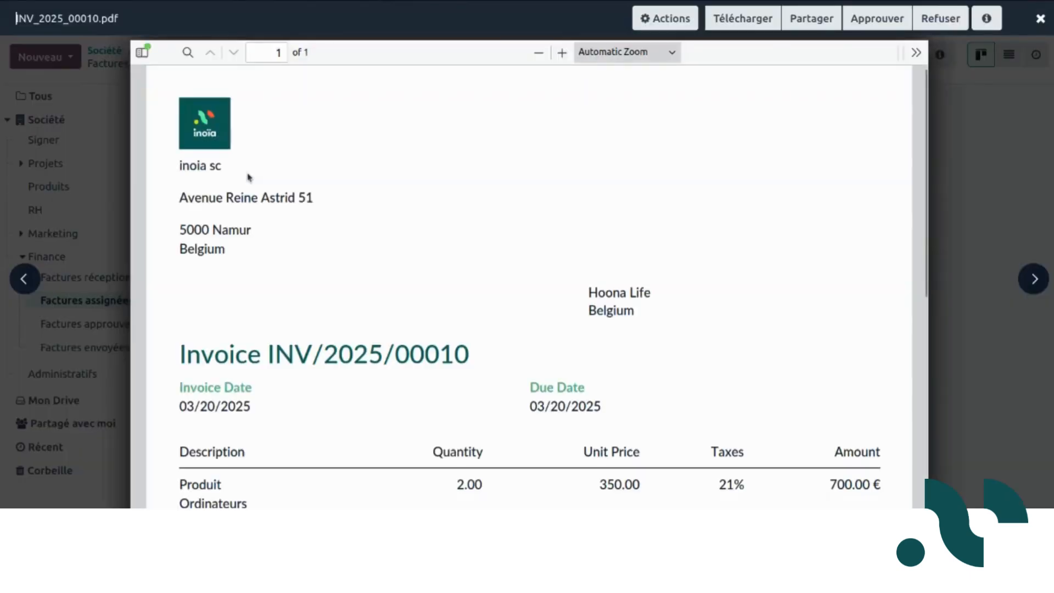
{"action": "left_click", "coordinate": [952, 20]}
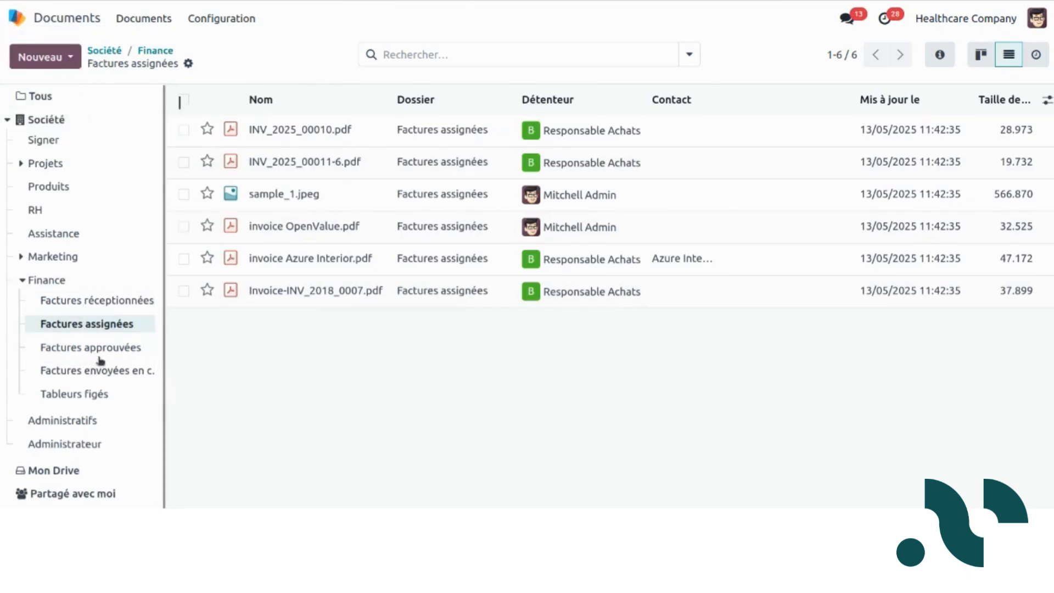
Switch to the administrator's session and create supplier bills from all documents in Factures approuvées with "Créer facture fournisseur"
{"action": "left_click", "coordinate": [121, 354]}
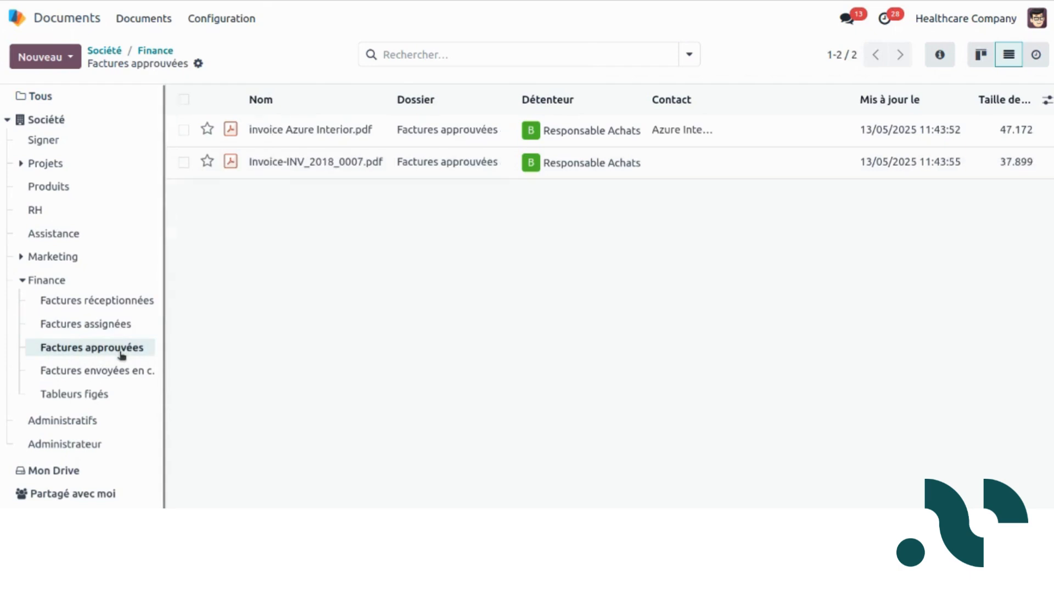
{"action": "left_click", "coordinate": [184, 101]}
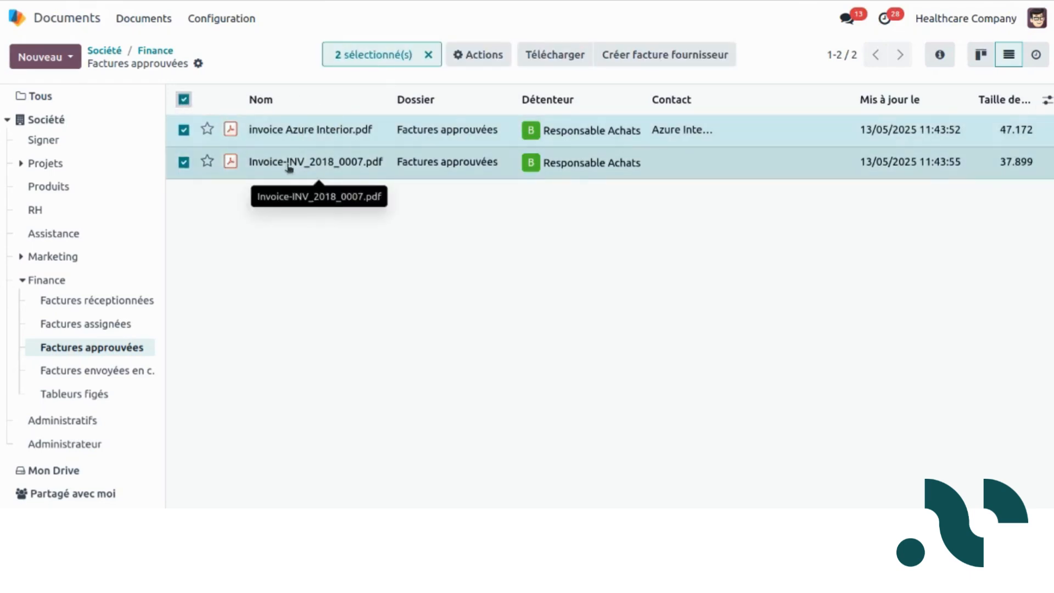
{"action": "left_click", "coordinate": [630, 56]}
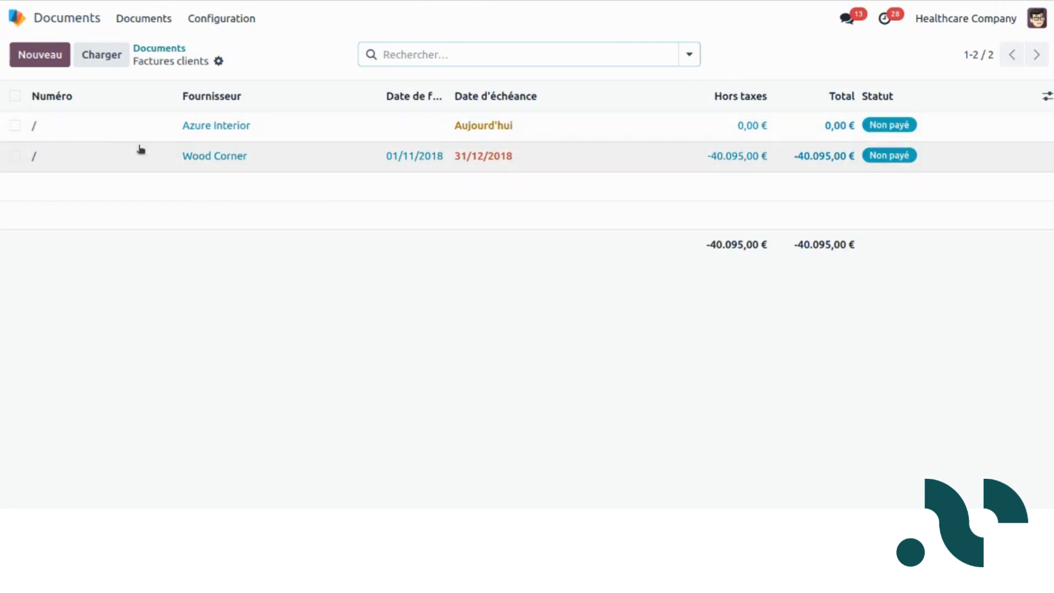
Open the Azure Interior draft bill, allocate its line to the analytic project "Active account", and confirm the bill
{"action": "left_click", "coordinate": [150, 132]}
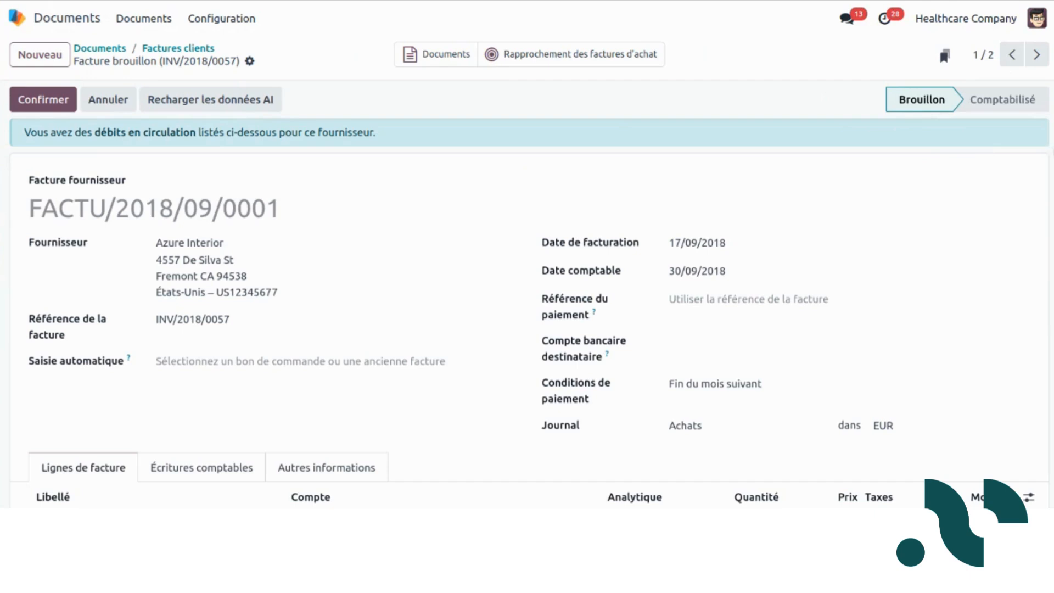
{"action": "scroll", "coordinate": [527, 330], "scroll_direction": "down", "scroll_amount": 4}
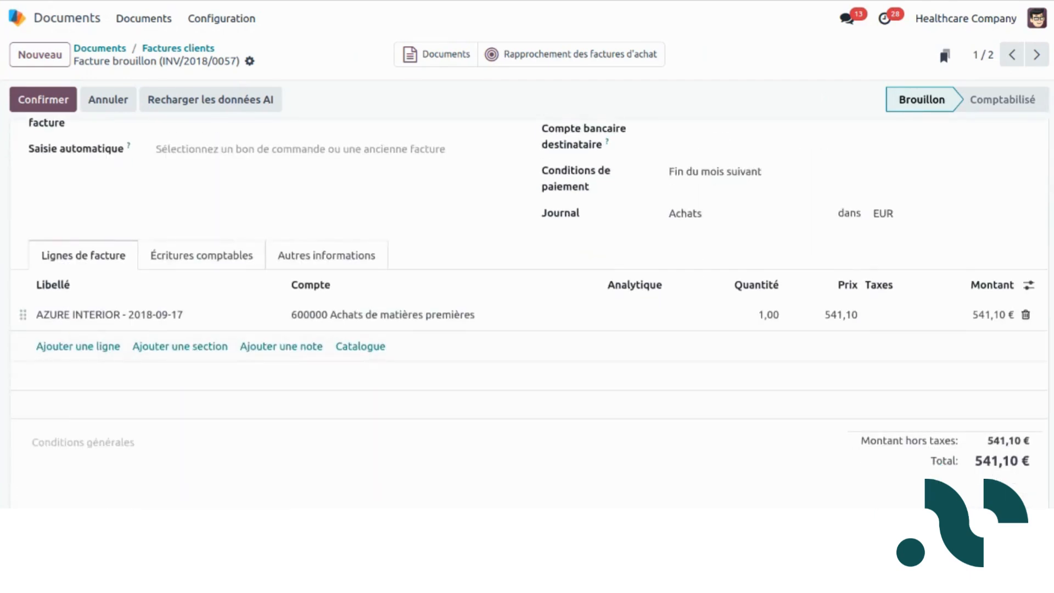
{"action": "left_click", "coordinate": [630, 315]}
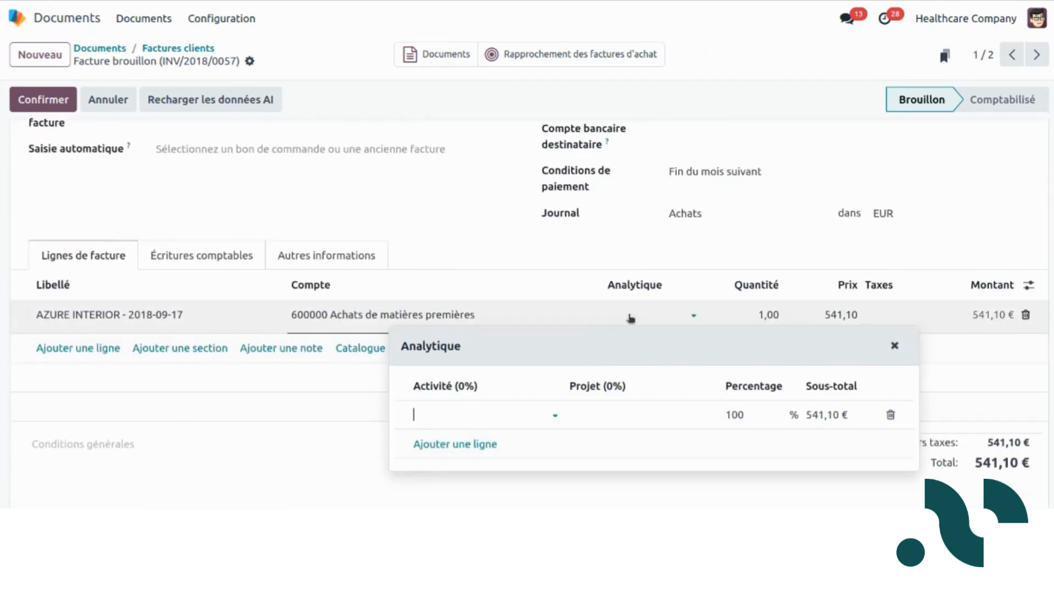
{"action": "left_click", "coordinate": [629, 418]}
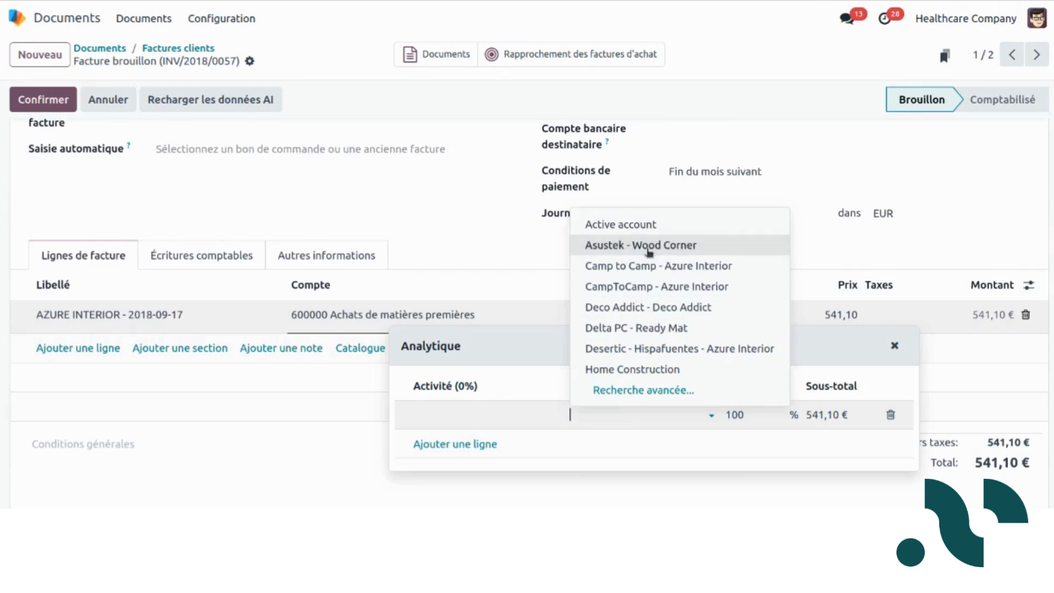
{"action": "left_click", "coordinate": [648, 225]}
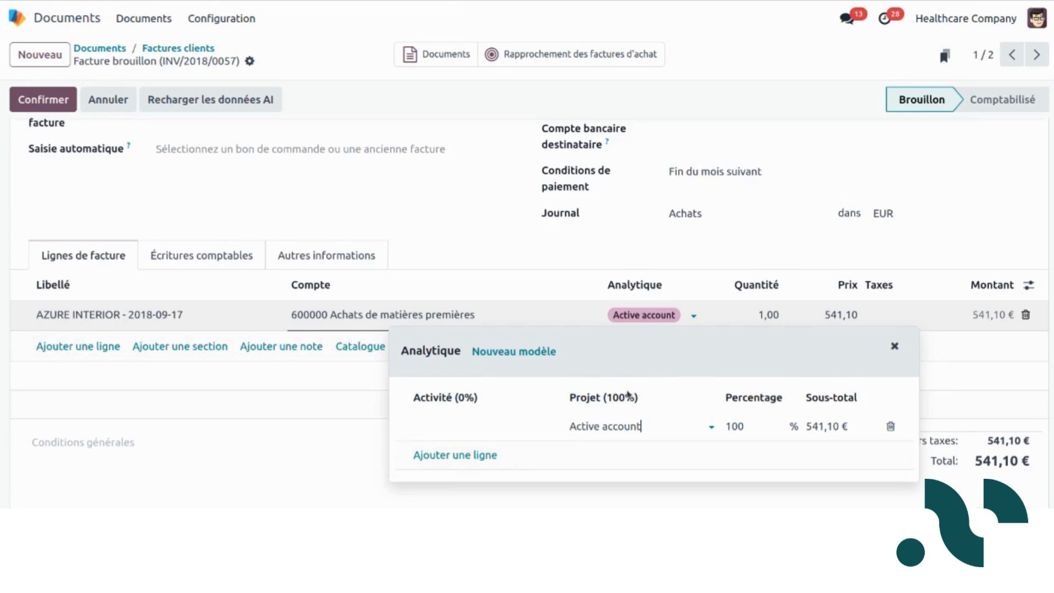
{"action": "left_click", "coordinate": [393, 205]}
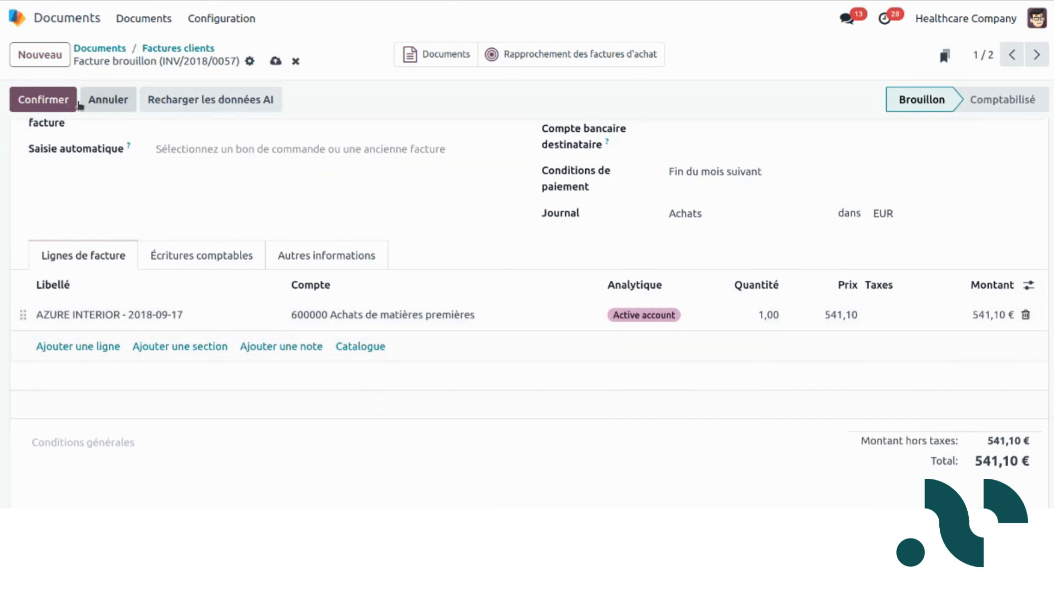
{"action": "left_click", "coordinate": [53, 100]}
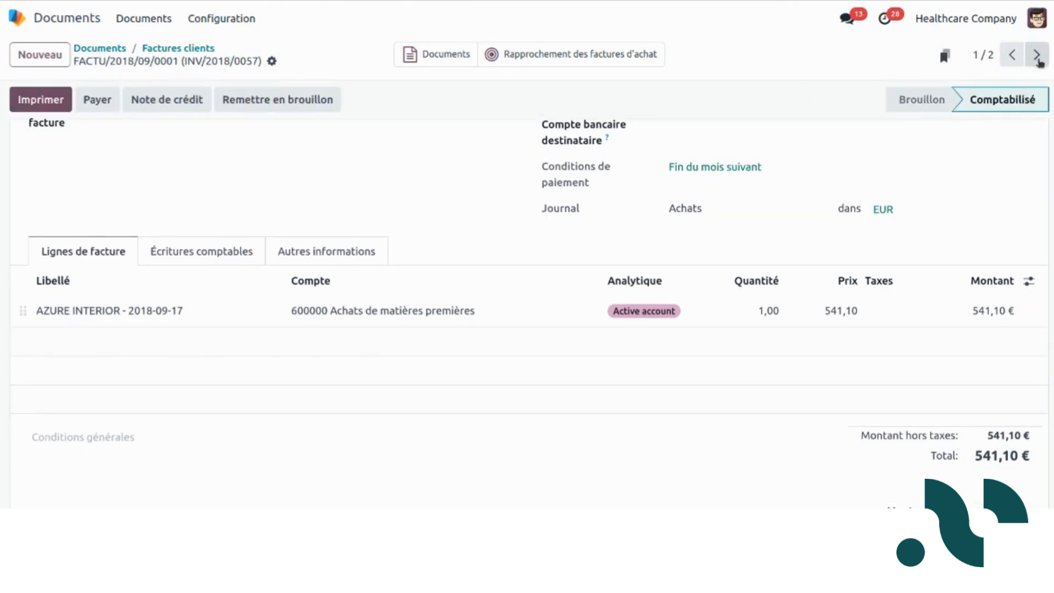
On the next draft bill, allocate the Office Chair Black line to the project "CampToCamp - Azure Interior" and confirm the bill
{"action": "left_click", "coordinate": [1036, 55]}
{"action": "left_click", "coordinate": [639, 314]}
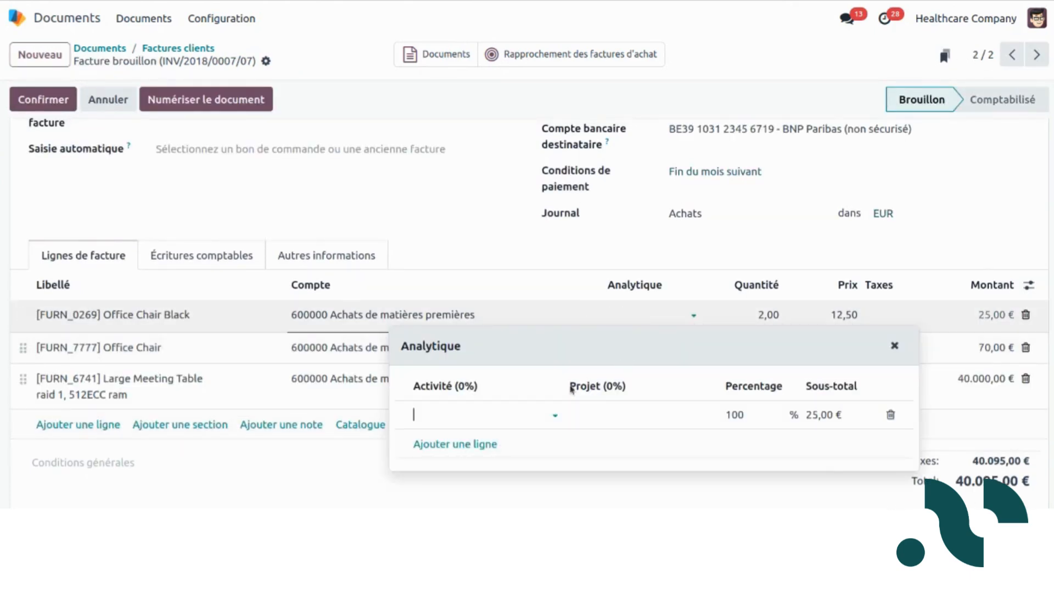
{"action": "left_click", "coordinate": [626, 414]}
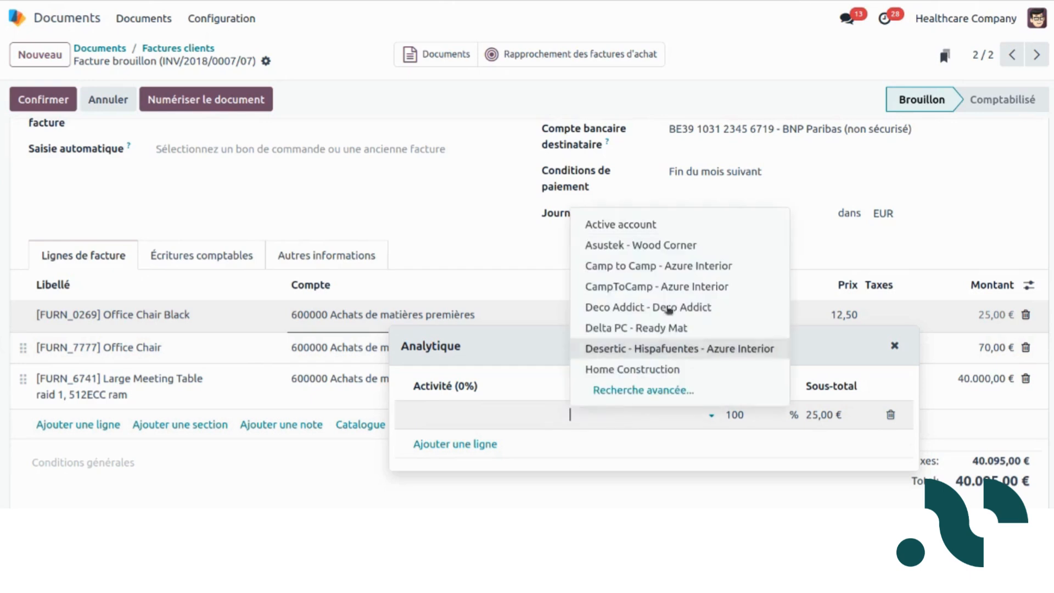
{"action": "left_click", "coordinate": [661, 285]}
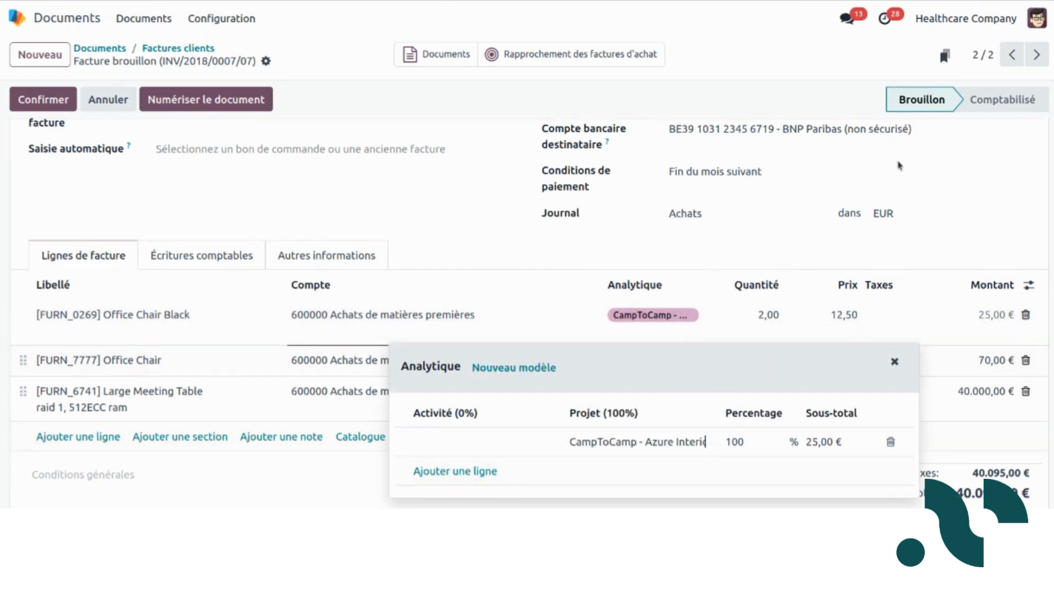
{"action": "left_click", "coordinate": [34, 102]}
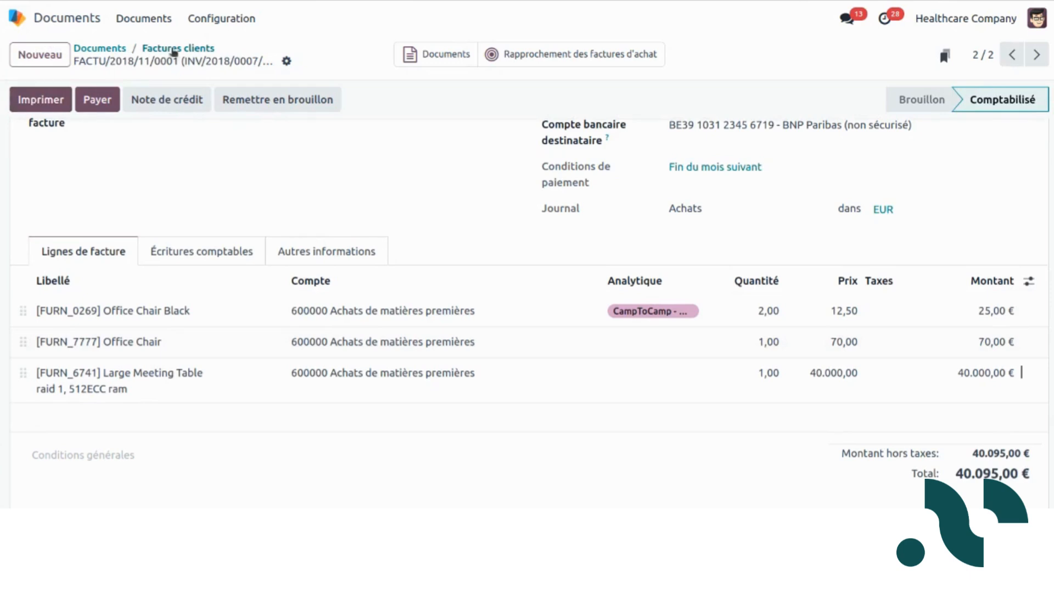
Return to the bill list and open the payment form for both the Wood Corner and Azure Interior bills
{"action": "left_click", "coordinate": [174, 50]}
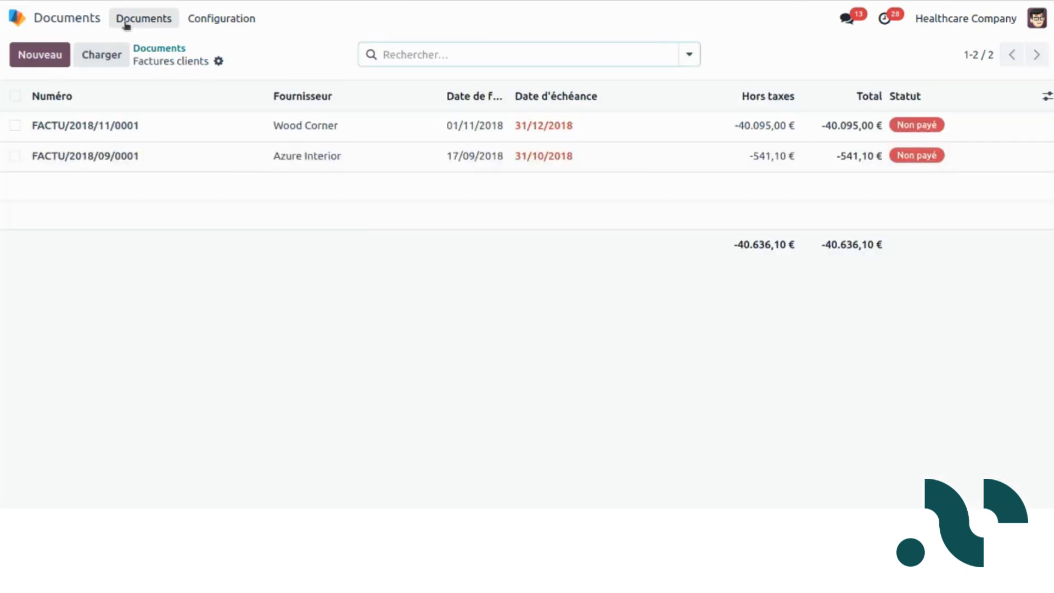
{"action": "left_click", "coordinate": [16, 96]}
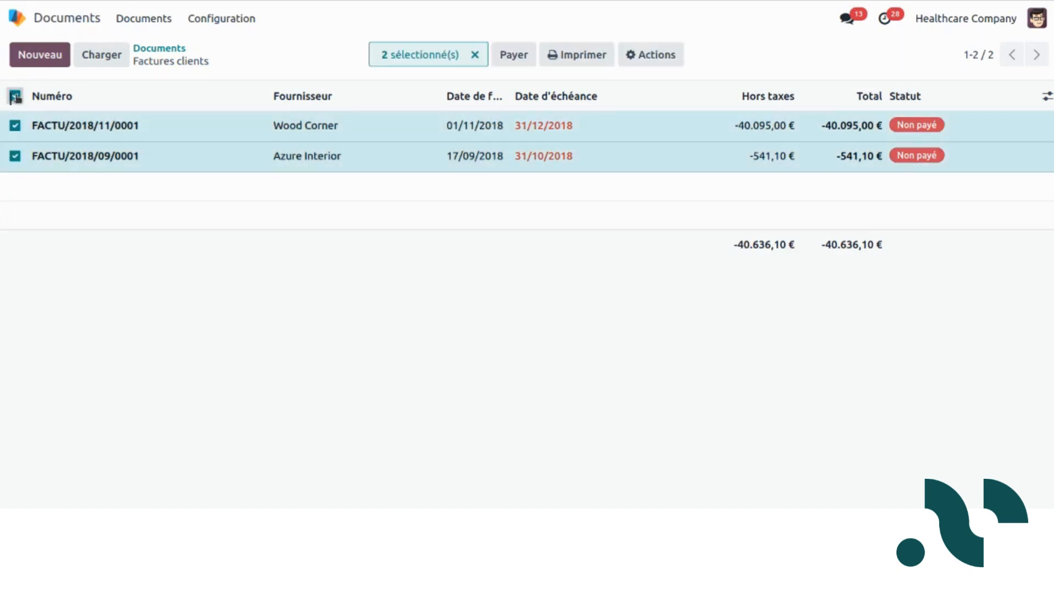
{"action": "left_click", "coordinate": [519, 58]}
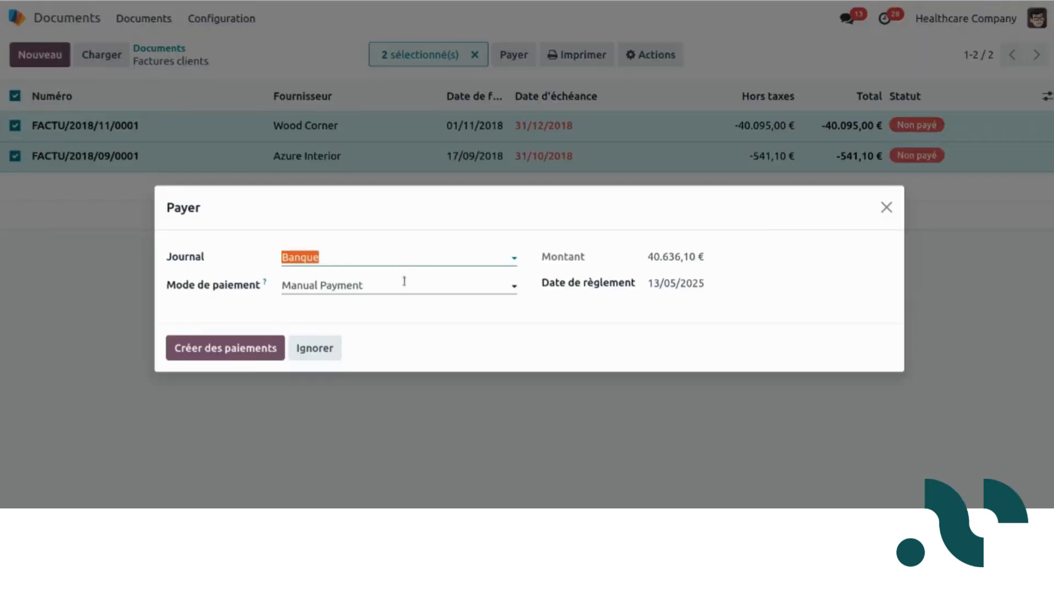